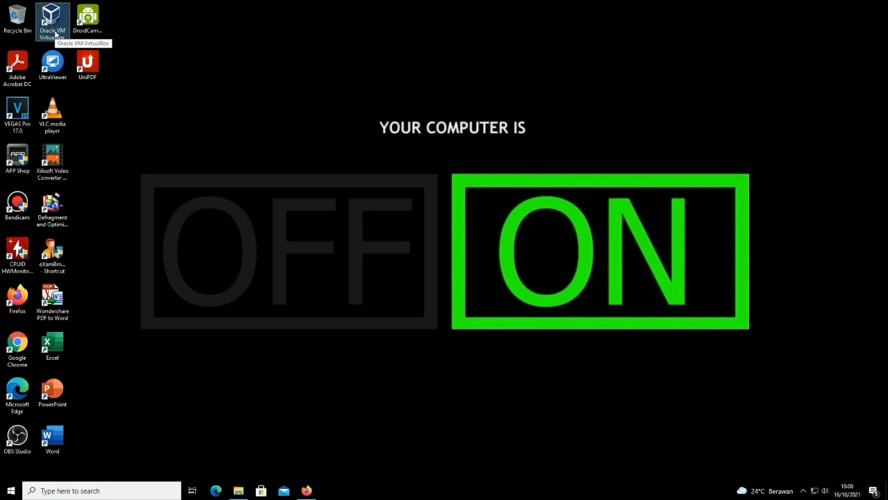
Launch Oracle VM VirtualBox and dismiss the new-version notice.
{"action": "double_click", "coordinate": [48, 32]}
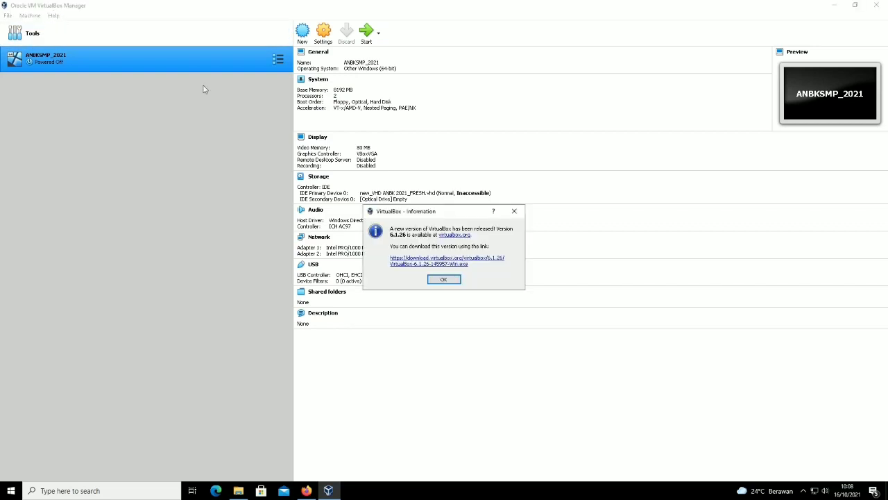
{"action": "left_click", "coordinate": [515, 210]}
Check the installed VirtualBox version in the program's About information, then close it.
{"action": "left_click", "coordinate": [54, 15]}
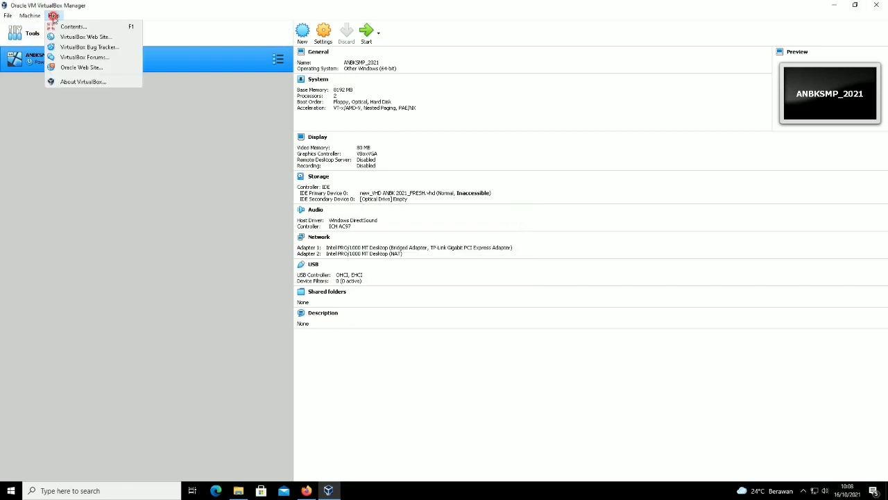
{"action": "left_click", "coordinate": [80, 81]}
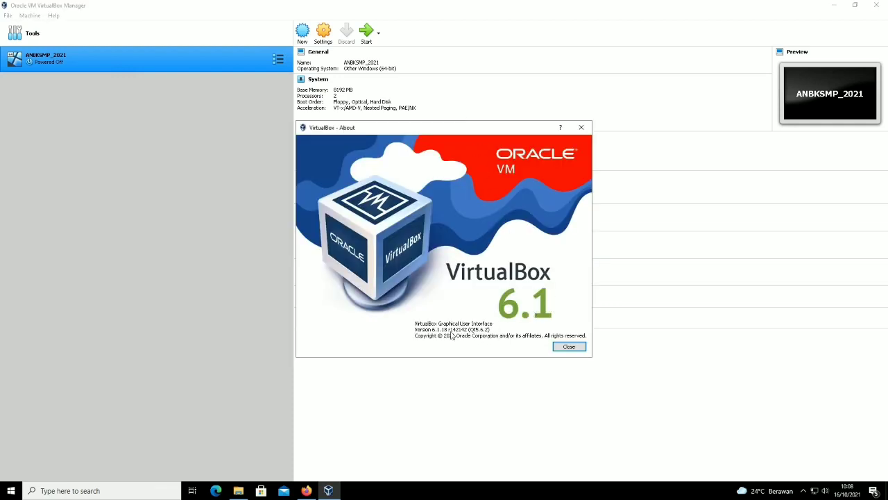
{"action": "left_click_drag", "start_coordinate": [432, 331], "coordinate": [447, 334]}
{"action": "left_click", "coordinate": [444, 334]}
{"action": "left_click", "coordinate": [569, 346]}
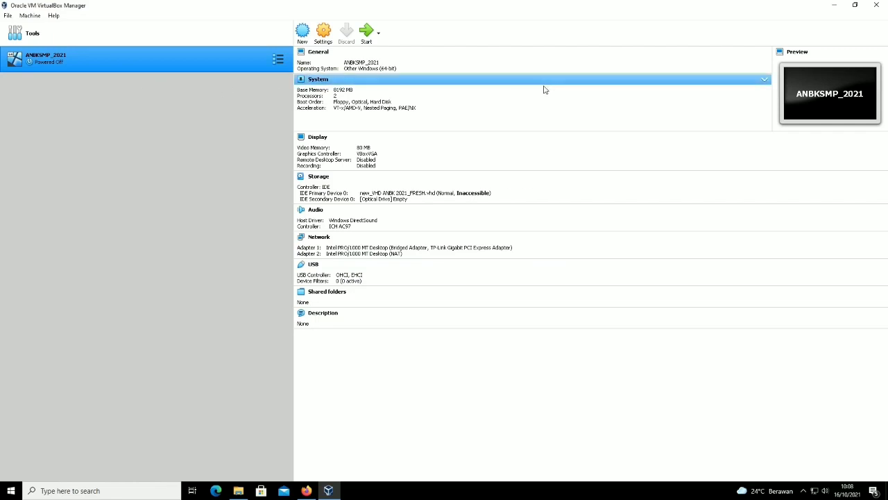
Remove the ANBKSMP_2021 virtual machine together with all its files.
{"action": "right_click", "coordinate": [114, 65]}
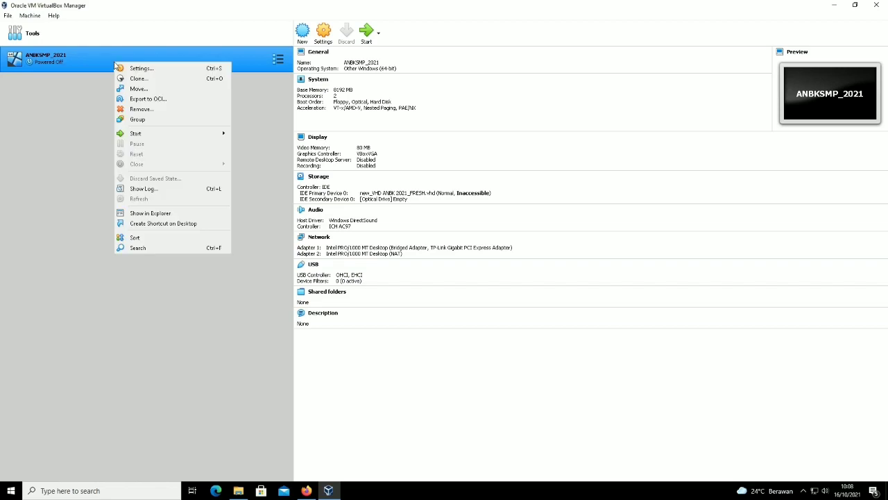
{"action": "left_click", "coordinate": [141, 109]}
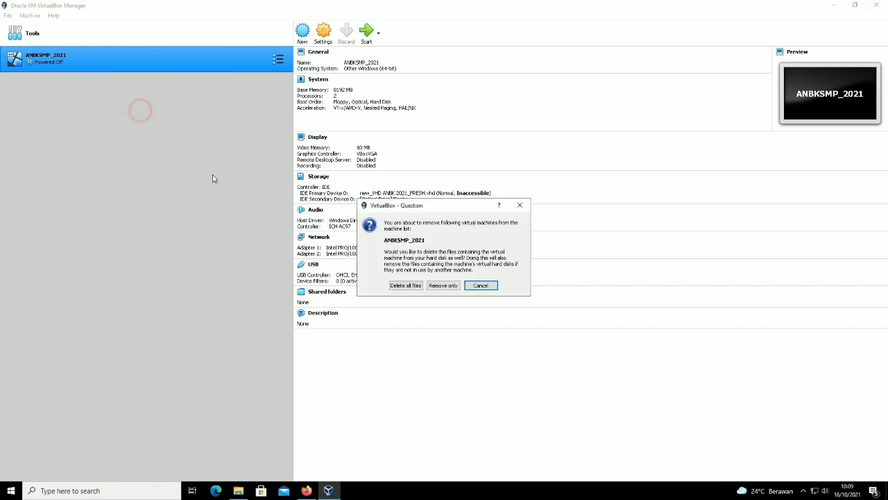
{"action": "left_click", "coordinate": [407, 286]}
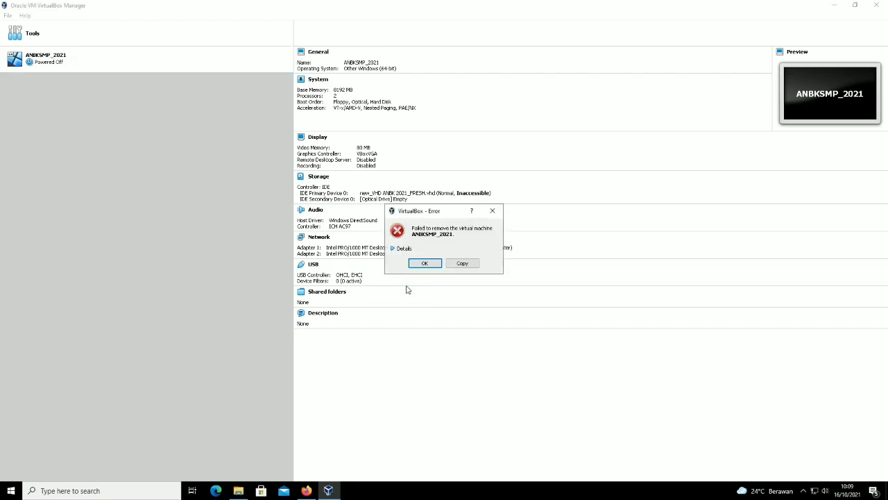
{"action": "left_click", "coordinate": [425, 264]}
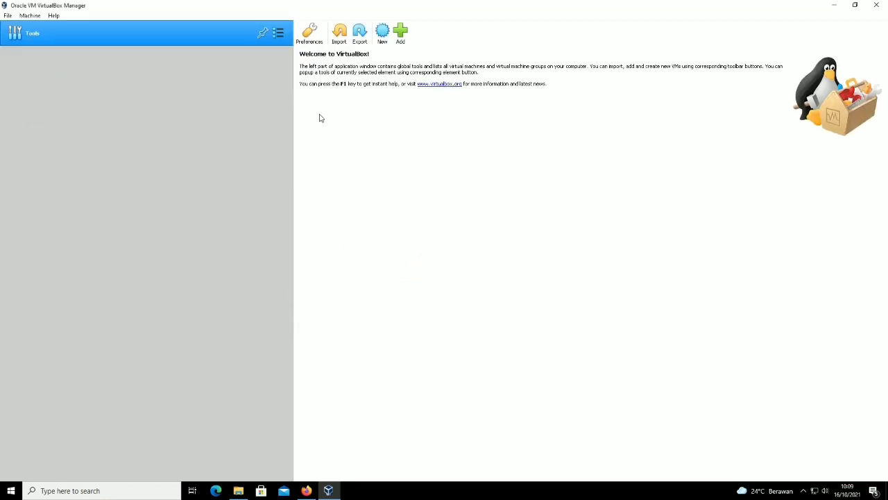
{"action": "left_click", "coordinate": [834, 6]}
{"action": "right_click", "coordinate": [543, 88]}
{"action": "left_click", "coordinate": [555, 122]}
{"action": "right_click", "coordinate": [554, 123]}
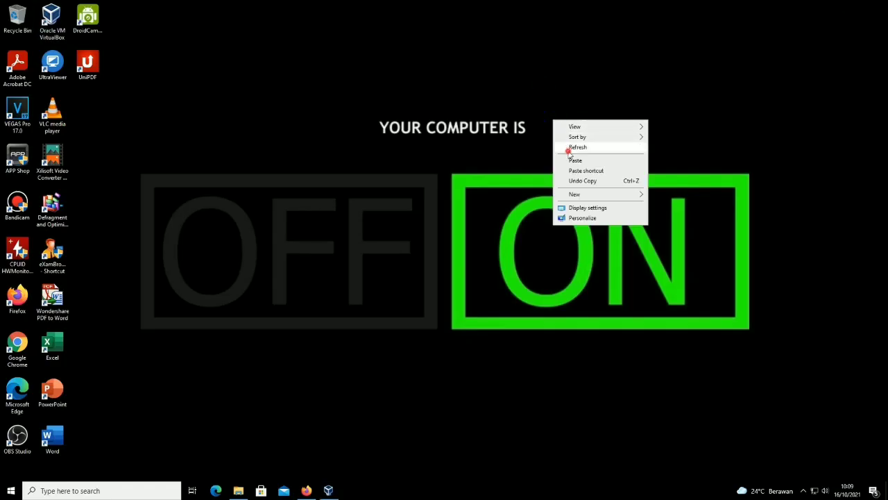
{"action": "left_click", "coordinate": [566, 148]}
{"action": "left_click", "coordinate": [328, 491]}
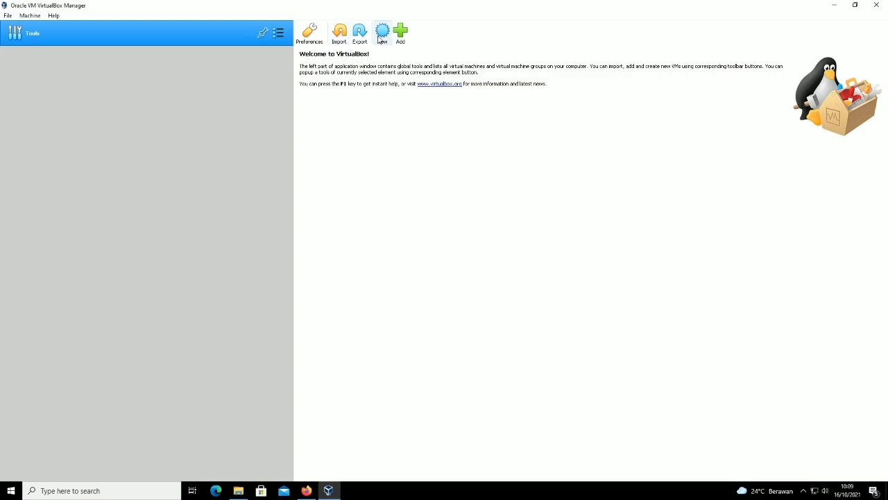
Start creating a new virtual machine and name it SIMULASI_SD.
{"action": "left_click", "coordinate": [381, 35]}
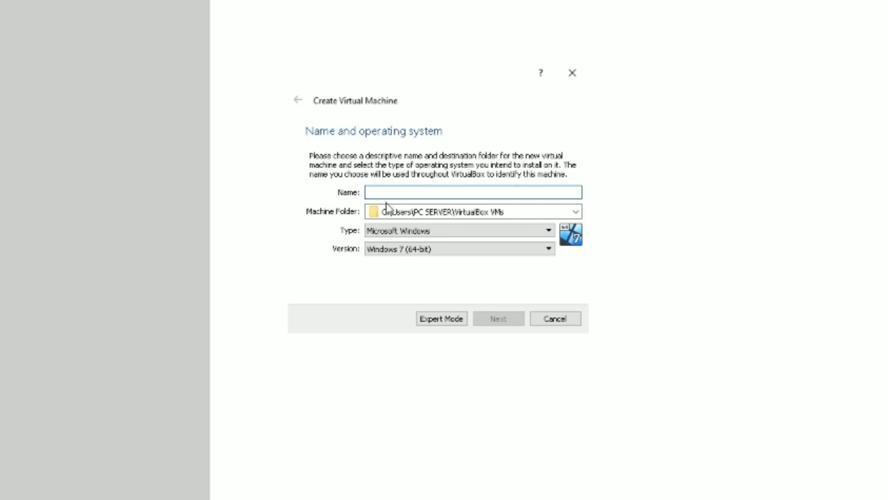
{"action": "type", "text": "simula"}
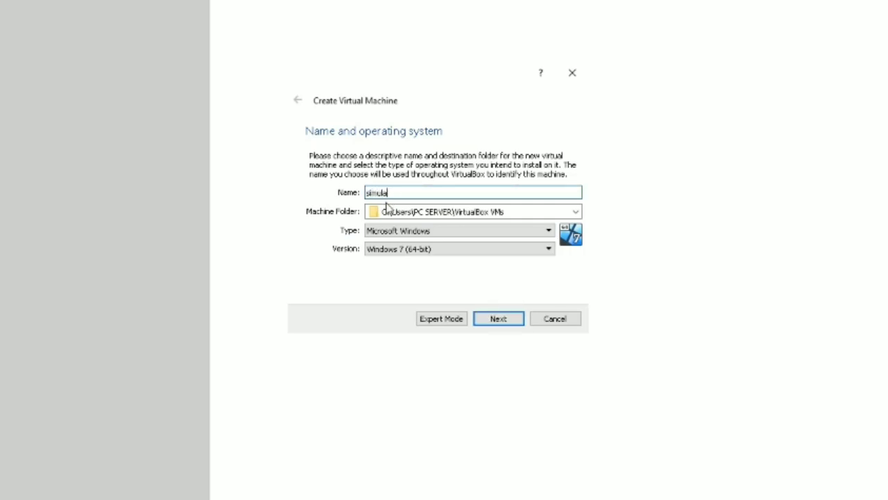
{"action": "key", "text": "BackSpace"}
{"action": "key", "text": "BackSpace"}
{"action": "key", "text": "BackSpace"}
{"action": "type", "text": "SIMULASI_SD"}
Set the new machine's version to Other Windows (64-bit) and its memory size to 8192 MB.
{"action": "left_click", "coordinate": [446, 249]}
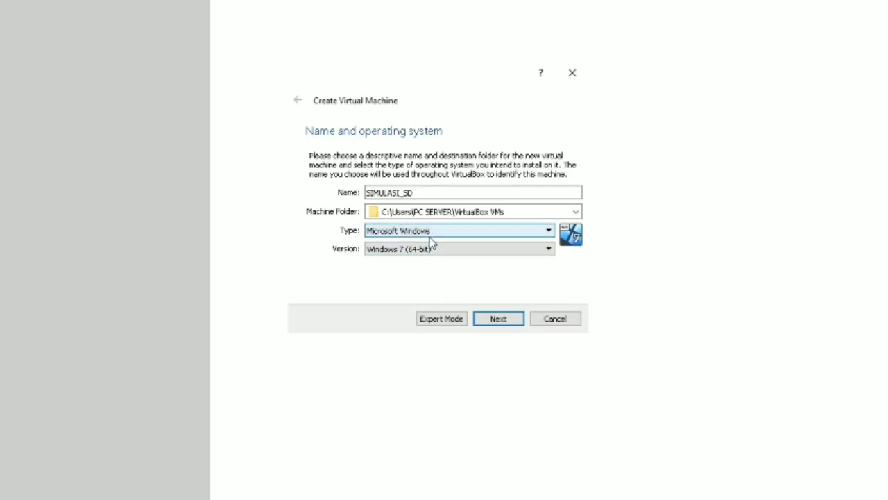
{"action": "left_click", "coordinate": [432, 257]}
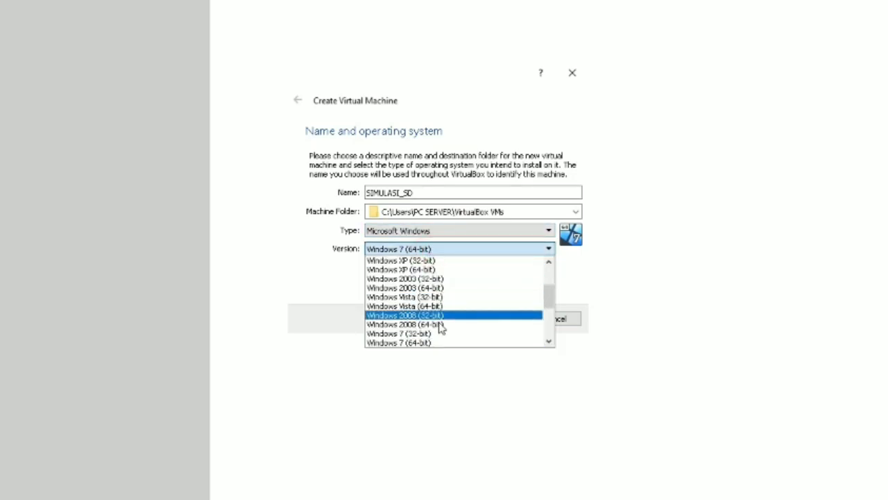
{"action": "scroll", "coordinate": [440, 326], "scroll_direction": "down", "scroll_amount": 3}
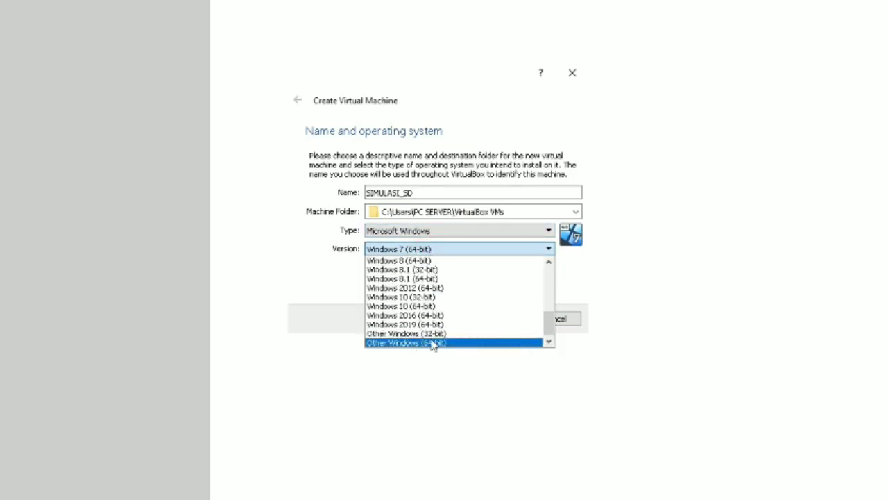
{"action": "left_click", "coordinate": [432, 342]}
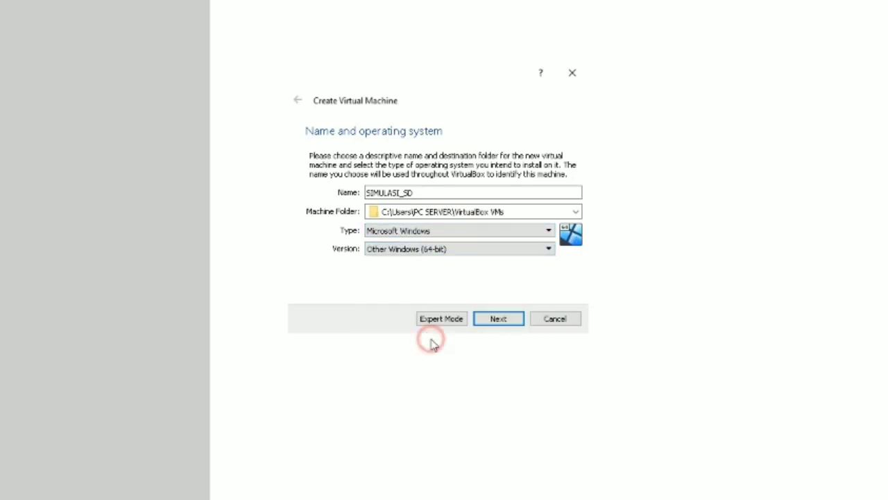
{"action": "left_click", "coordinate": [488, 321]}
{"action": "left_click_drag", "start_coordinate": [318, 201], "coordinate": [433, 222]}
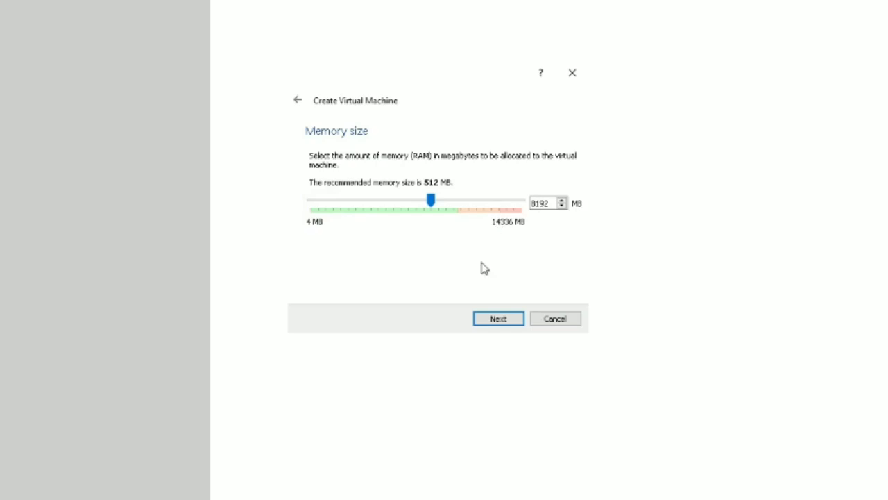
{"action": "left_click", "coordinate": [498, 321]}
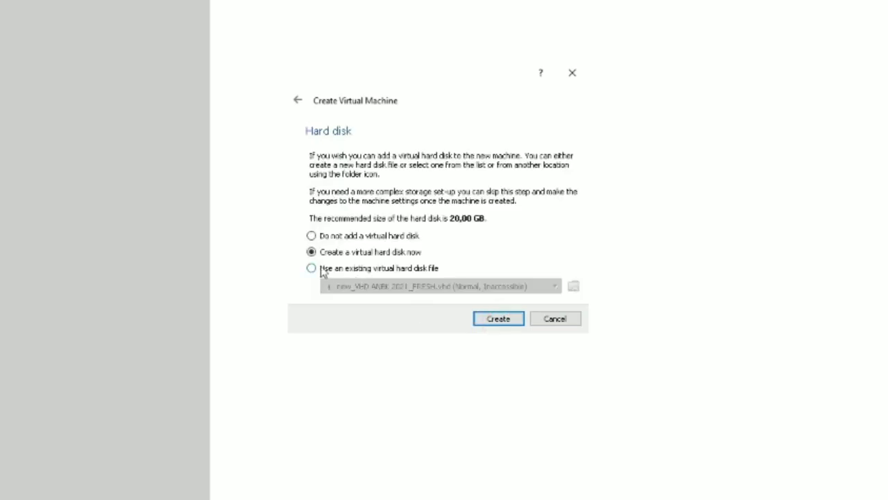
Choose an existing virtual hard disk and add new_VHD ANBK 2021_FRESH from the PELAKSANAAN ANBK SD folder on drive D.
{"action": "left_click", "coordinate": [312, 268]}
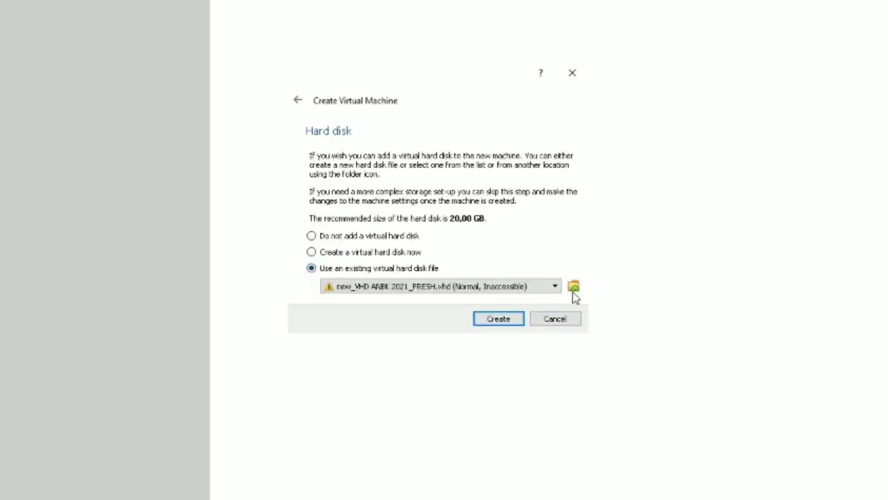
{"action": "left_click", "coordinate": [575, 288]}
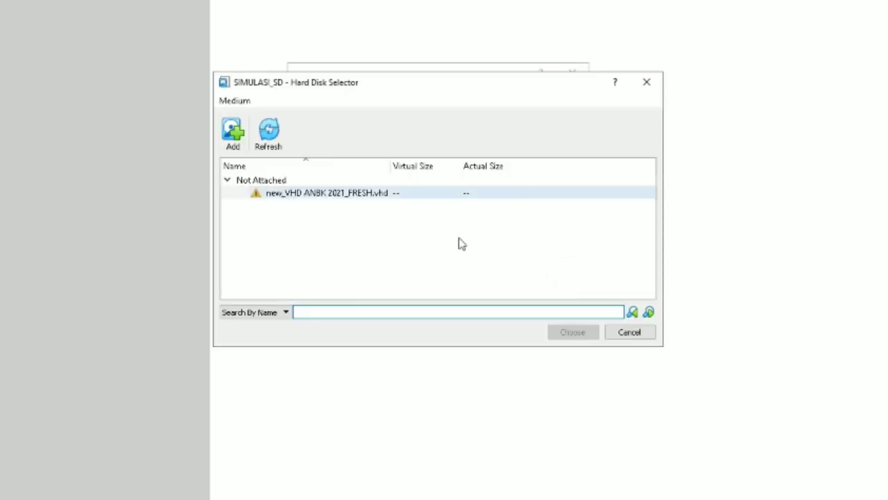
{"action": "left_click", "coordinate": [268, 146]}
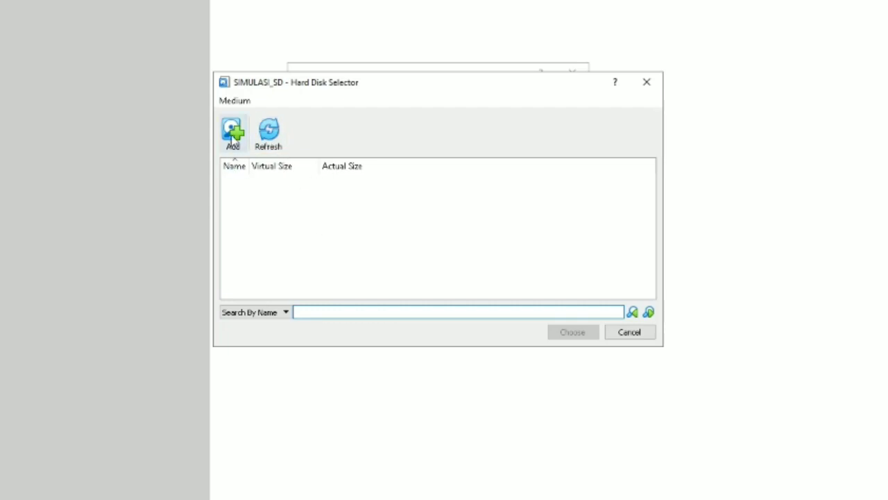
{"action": "left_click", "coordinate": [235, 131]}
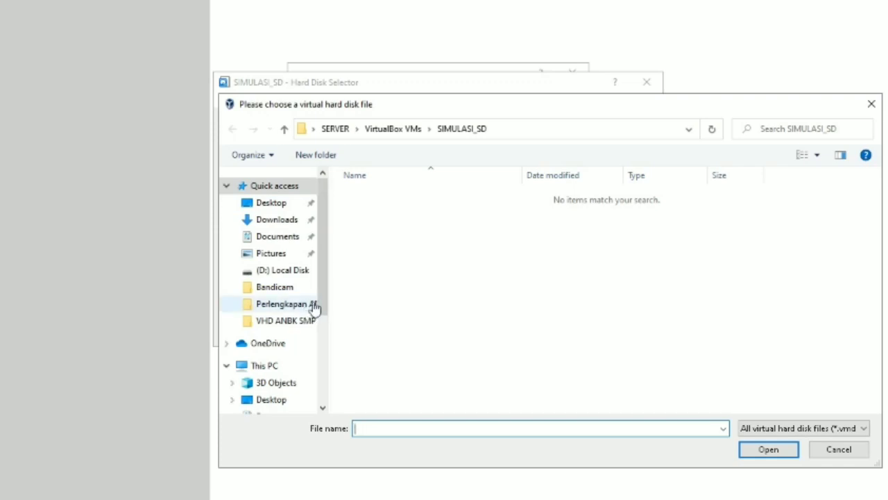
{"action": "left_click_drag", "start_coordinate": [323, 305], "coordinate": [323, 375]}
{"action": "left_click", "coordinate": [286, 362]}
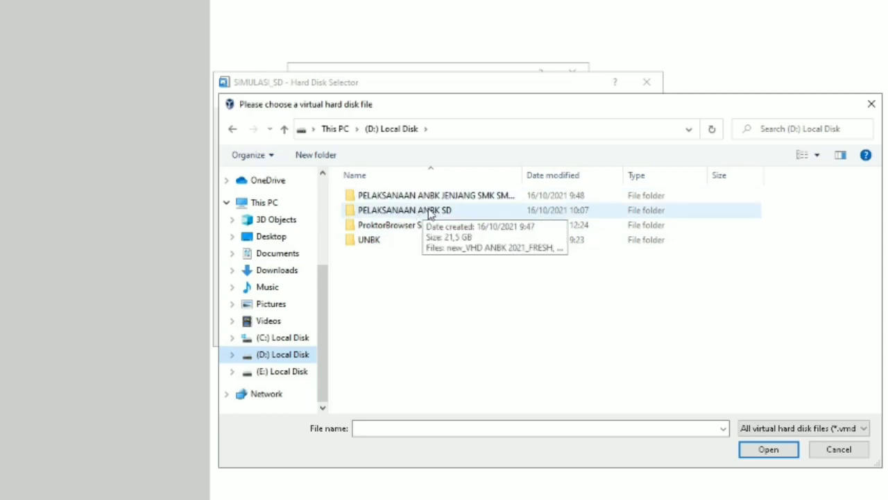
{"action": "double_click", "coordinate": [429, 212]}
{"action": "left_click", "coordinate": [391, 201]}
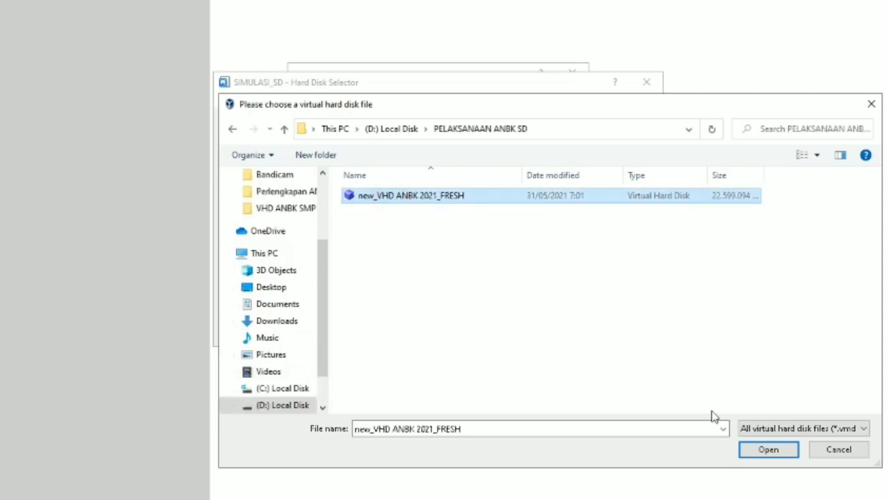
{"action": "left_click", "coordinate": [750, 450]}
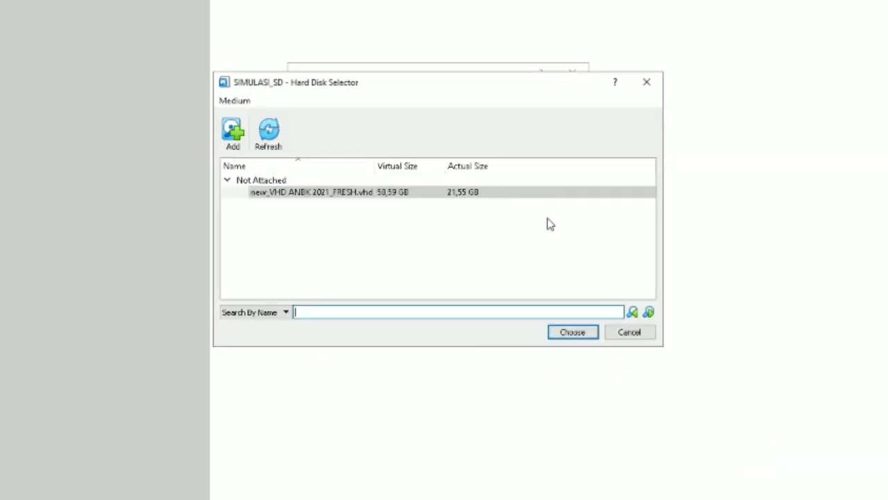
Use the added new_VHD ANBK 2021_FRESH.vhd as the machine's hard disk and create the virtual machine.
{"action": "left_click", "coordinate": [541, 192]}
{"action": "left_click", "coordinate": [572, 333]}
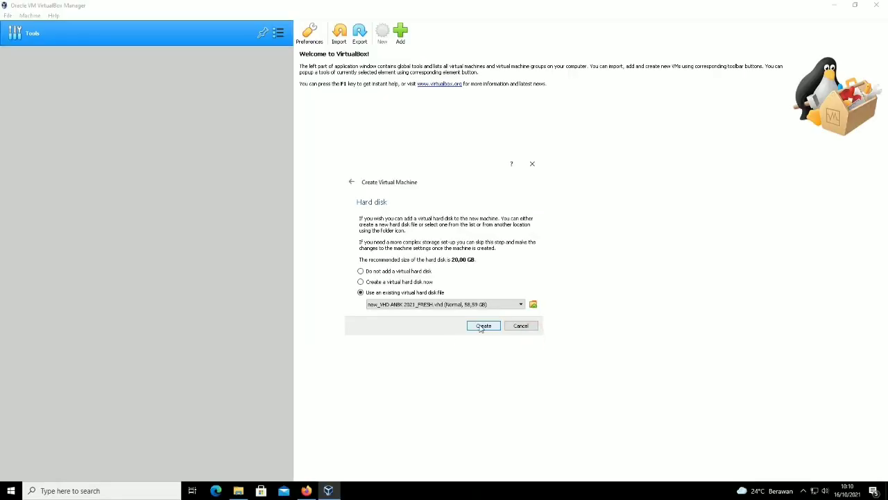
{"action": "left_click", "coordinate": [482, 327]}
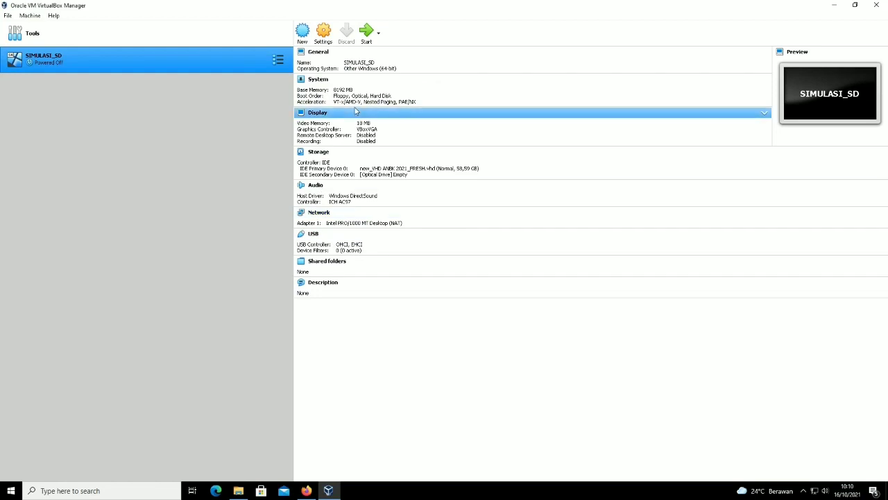
In SIMULASI_SD's system settings, enable the hardware clock in UTC time and set the processor count to 2.
{"action": "left_click", "coordinate": [320, 40]}
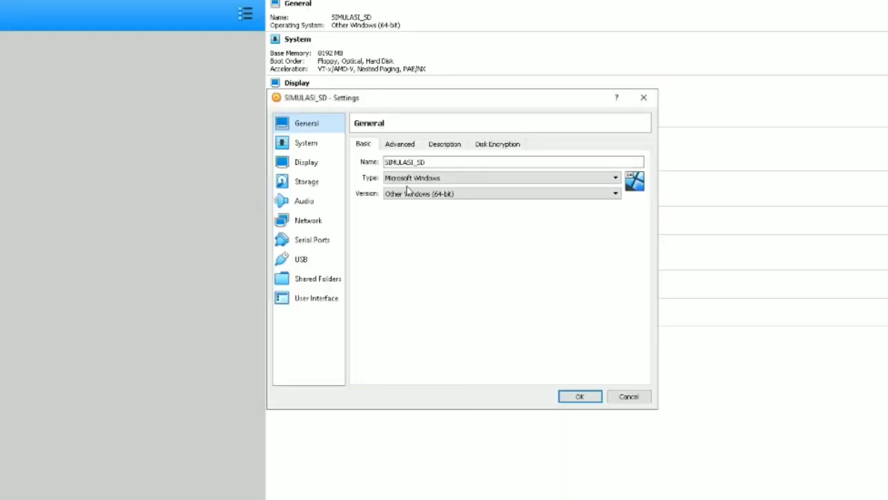
{"action": "left_click", "coordinate": [306, 145]}
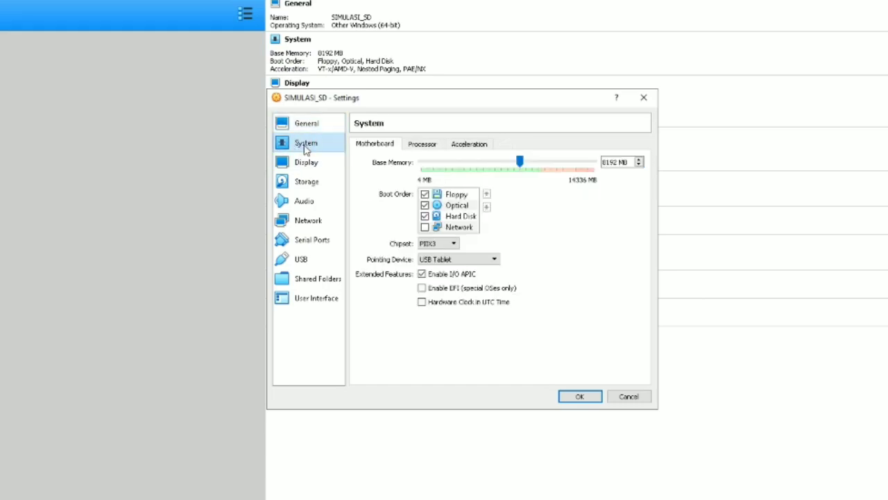
{"action": "left_click", "coordinate": [424, 302]}
{"action": "left_click", "coordinate": [423, 144]}
{"action": "left_click", "coordinate": [483, 165]}
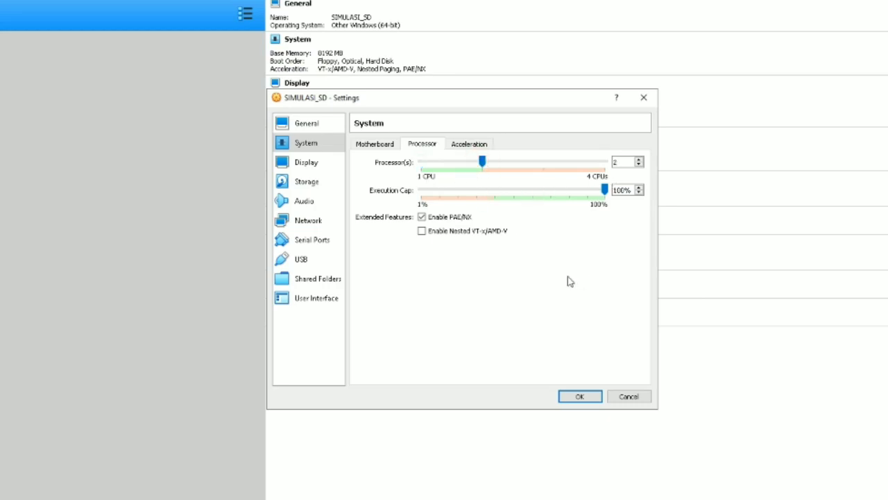
Set the SIMULASI_SD machine's video memory to 80 MB.
{"action": "left_click", "coordinate": [306, 166]}
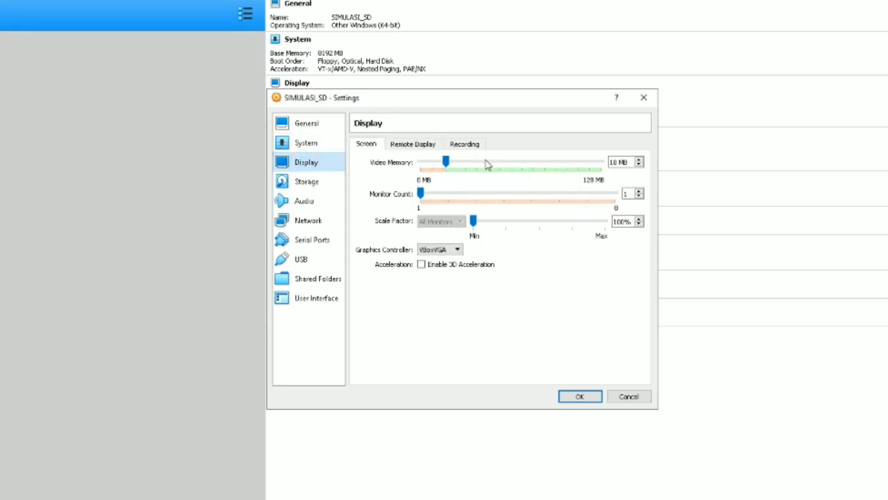
{"action": "left_click_drag", "start_coordinate": [446, 161], "coordinate": [533, 162]}
{"action": "left_click", "coordinate": [549, 288]}
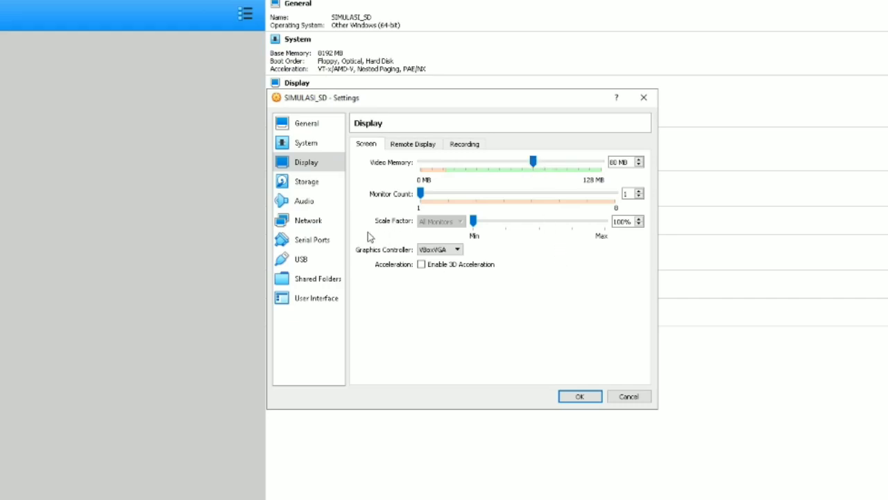
Attach network Adapter 1 of the SIMULASI_SD machine to Bridged Adapter.
{"action": "left_click", "coordinate": [318, 220]}
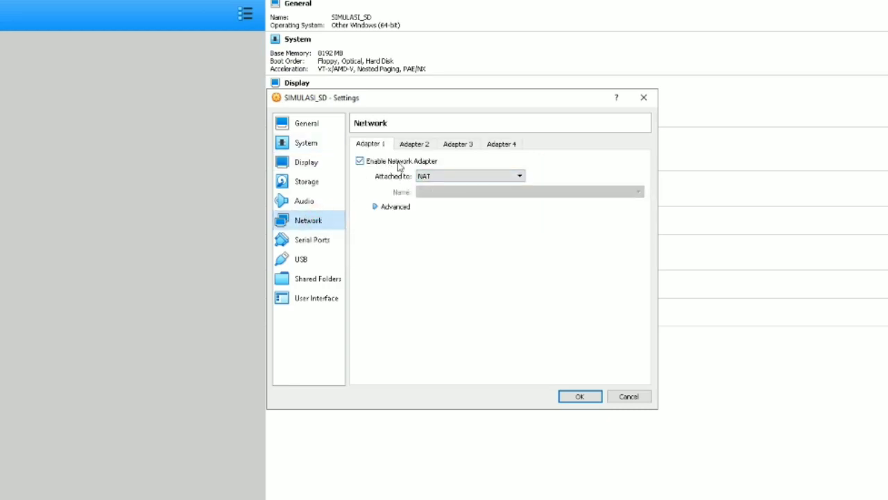
{"action": "left_click", "coordinate": [438, 179]}
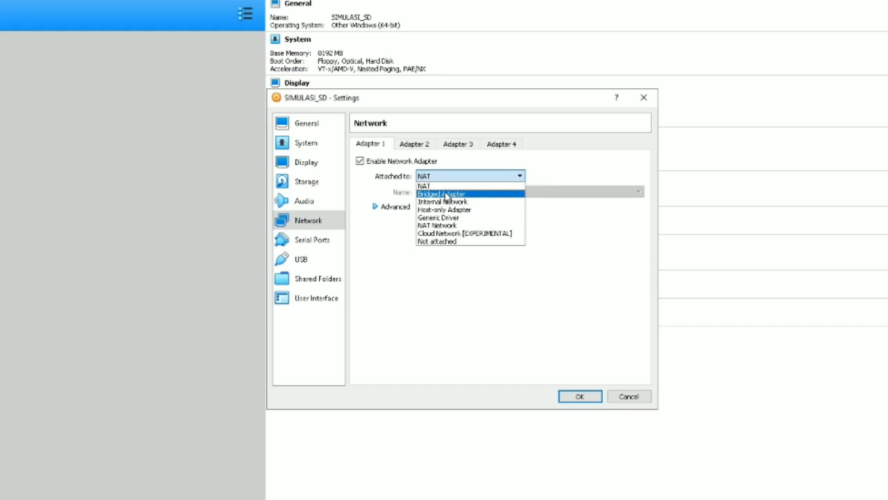
{"action": "left_click", "coordinate": [446, 194]}
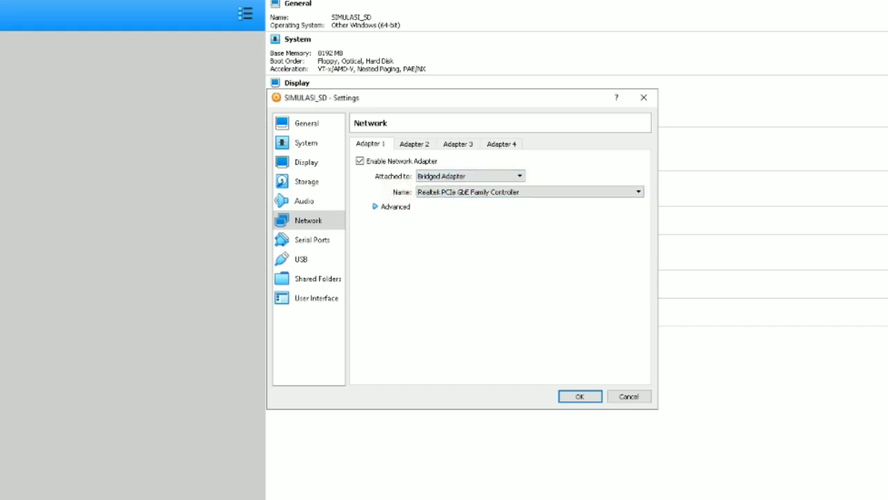
Open the Windows network adapter options and bring up the status of the client connection.
{"action": "key", "text": "Return"}
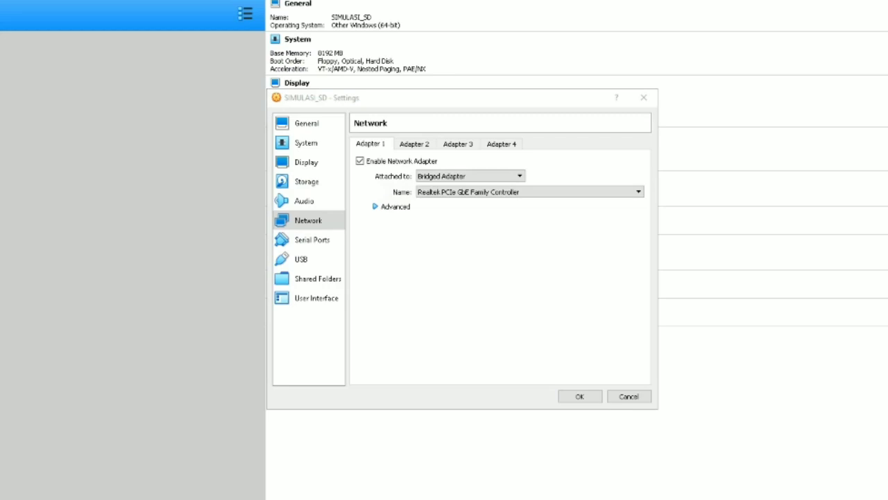
{"action": "left_click", "coordinate": [789, 373]}
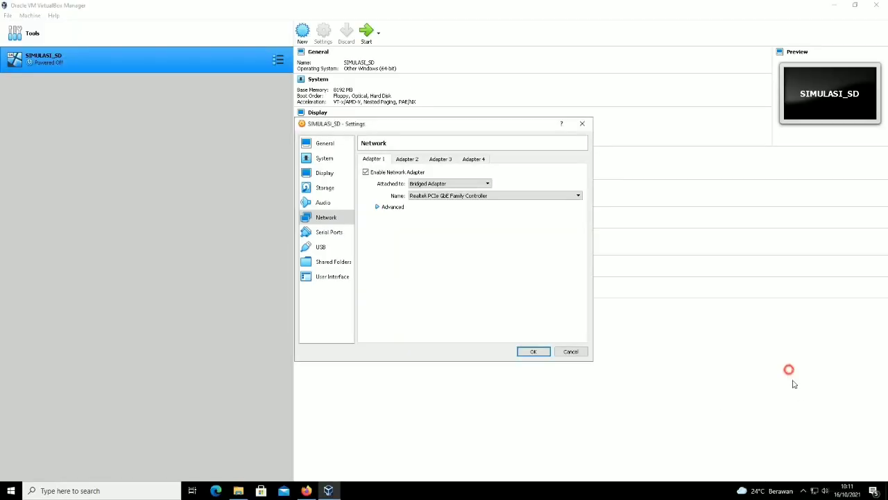
{"action": "right_click", "coordinate": [815, 490]}
{"action": "left_click", "coordinate": [813, 474]}
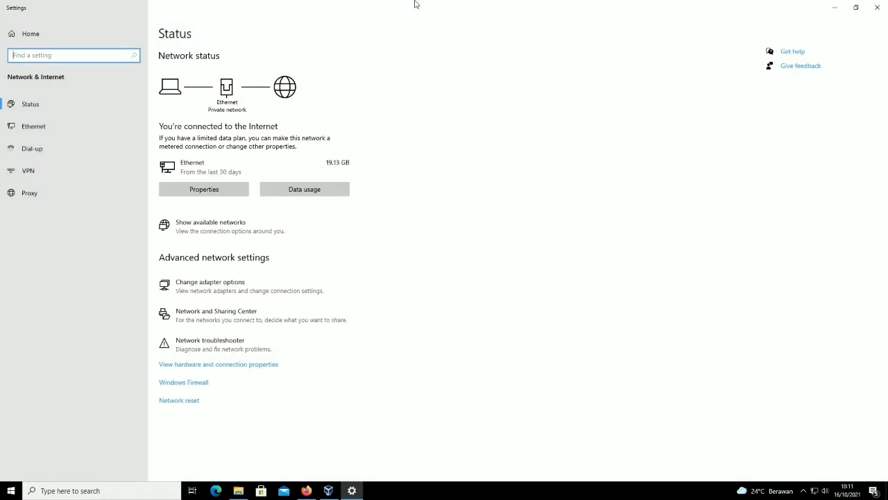
{"action": "left_click", "coordinate": [22, 134]}
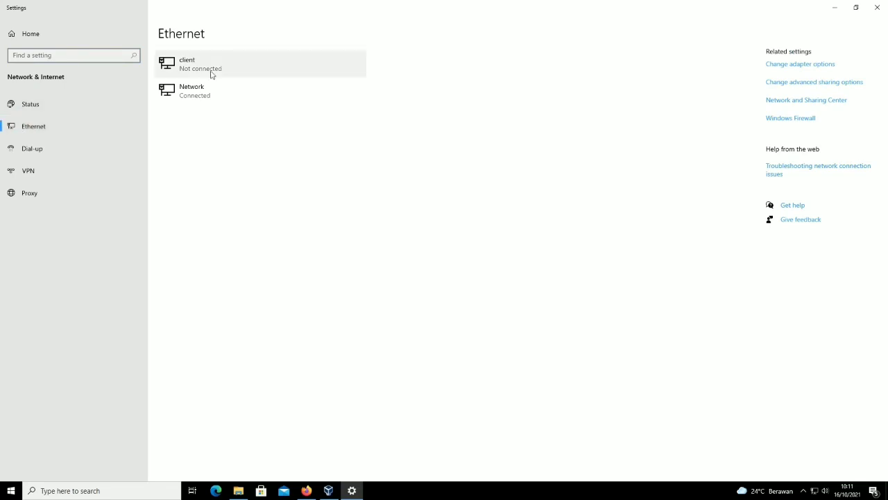
{"action": "left_click", "coordinate": [808, 69]}
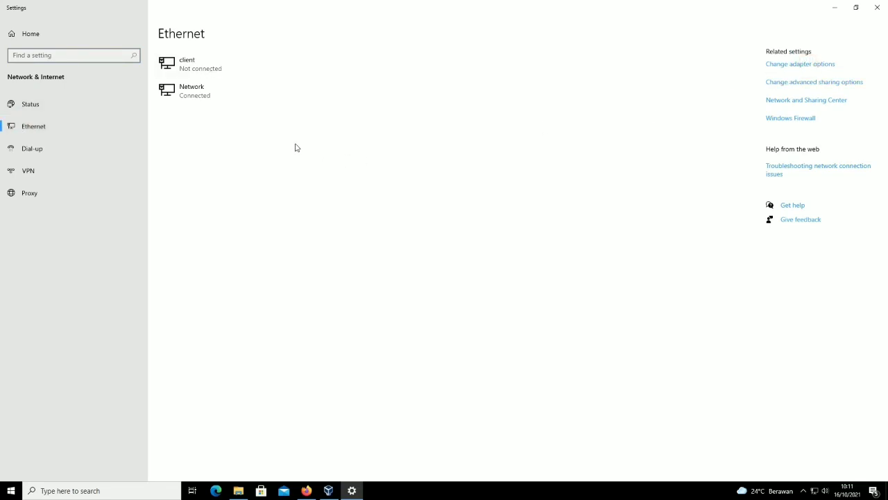
{"action": "left_click", "coordinate": [39, 67]}
{"action": "double_click", "coordinate": [39, 67]}
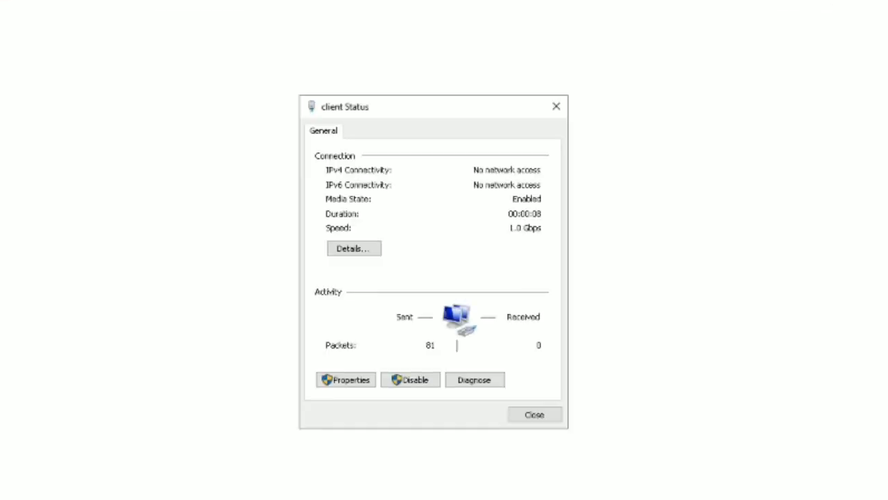
Set the client connection's IPv4 address to 192.168.0.199 and apply the change.
{"action": "left_click", "coordinate": [348, 382]}
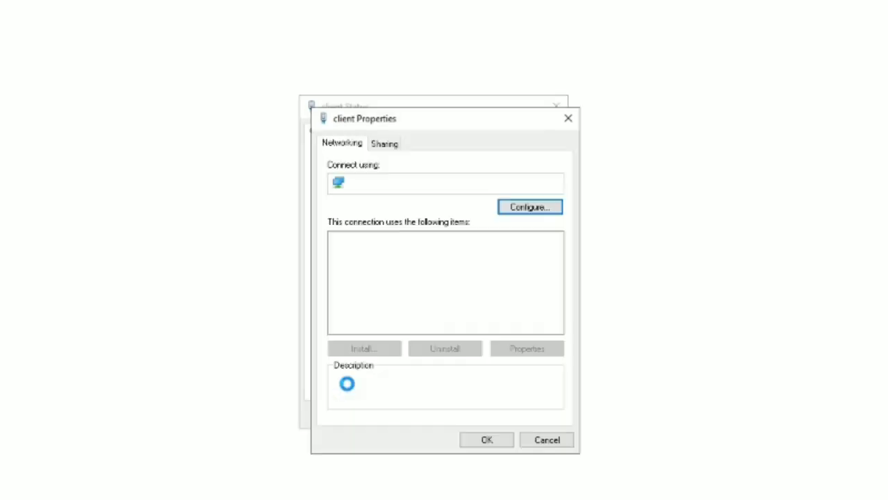
{"action": "double_click", "coordinate": [448, 289]}
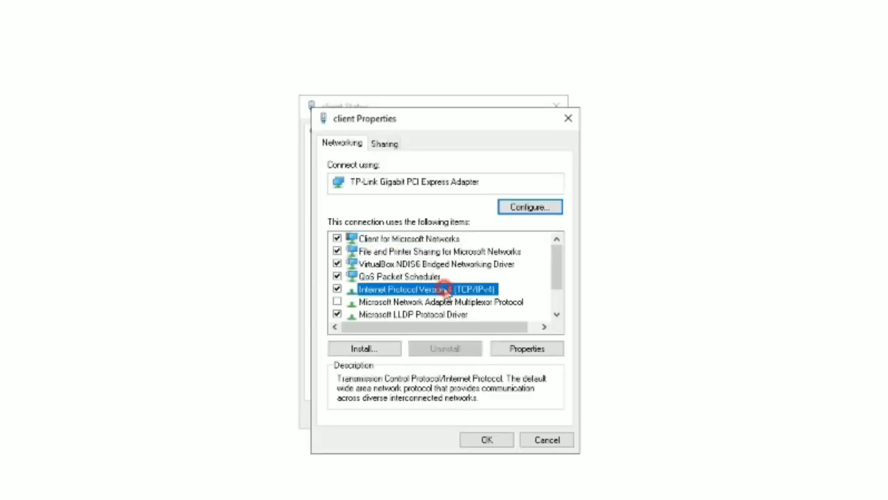
{"action": "left_click", "coordinate": [583, 300]}
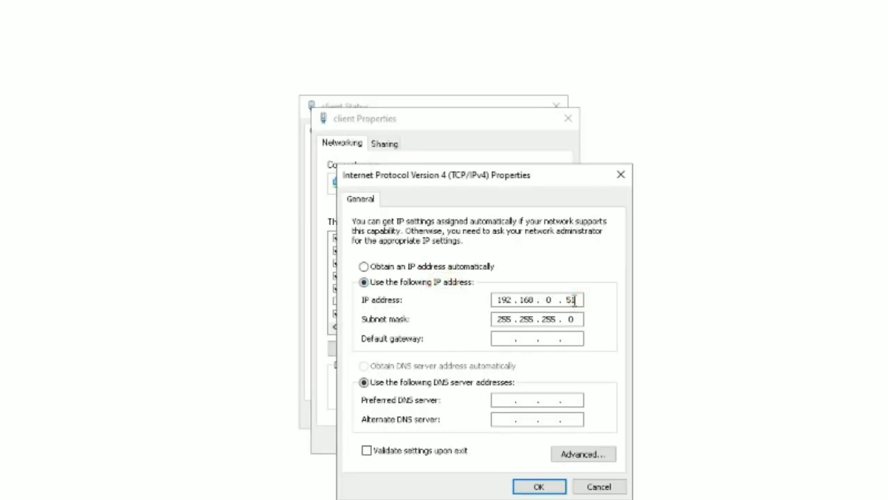
{"action": "double_click", "coordinate": [572, 299]}
{"action": "type", "text": "199"}
{"action": "left_click", "coordinate": [542, 487]}
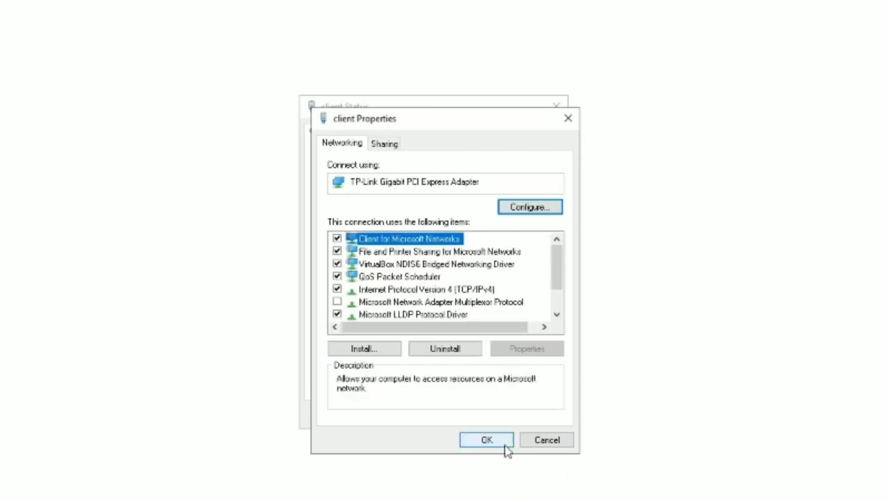
{"action": "left_click", "coordinate": [504, 442]}
{"action": "left_click", "coordinate": [533, 415]}
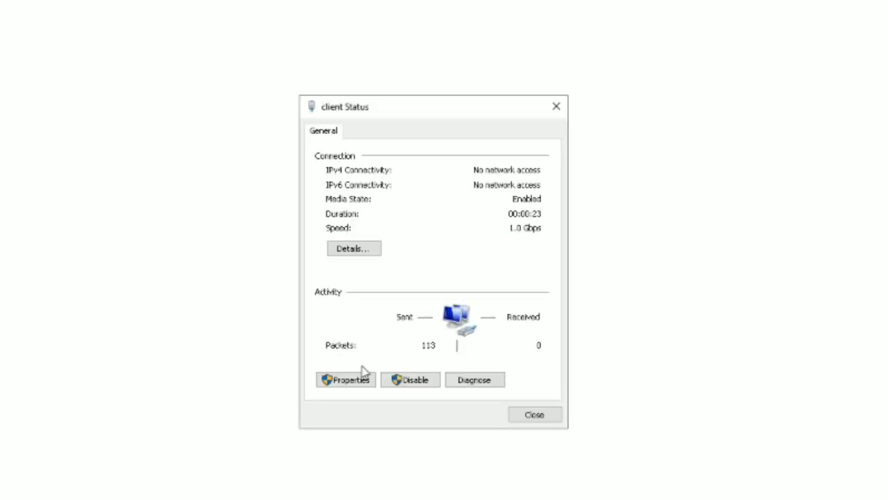
Check in the client connection's properties which network card it uses.
{"action": "left_click", "coordinate": [336, 379]}
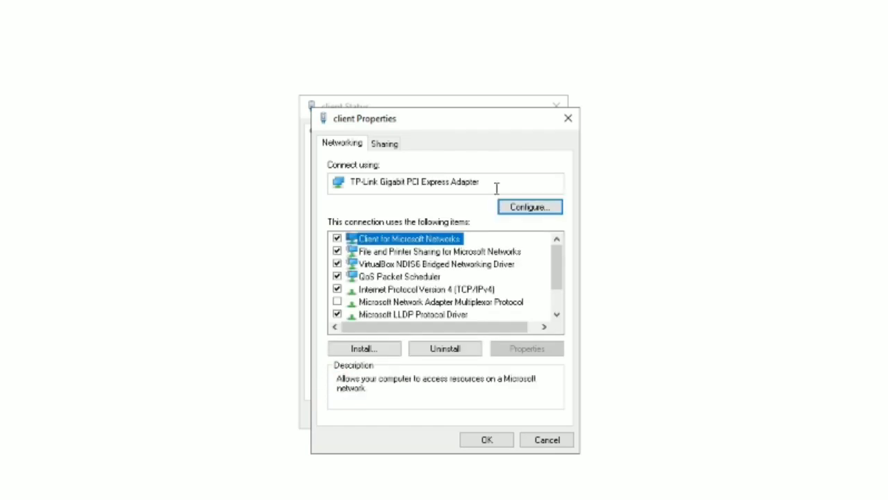
{"action": "left_click", "coordinate": [495, 186]}
{"action": "left_click_drag", "start_coordinate": [383, 173], "coordinate": [352, 176]}
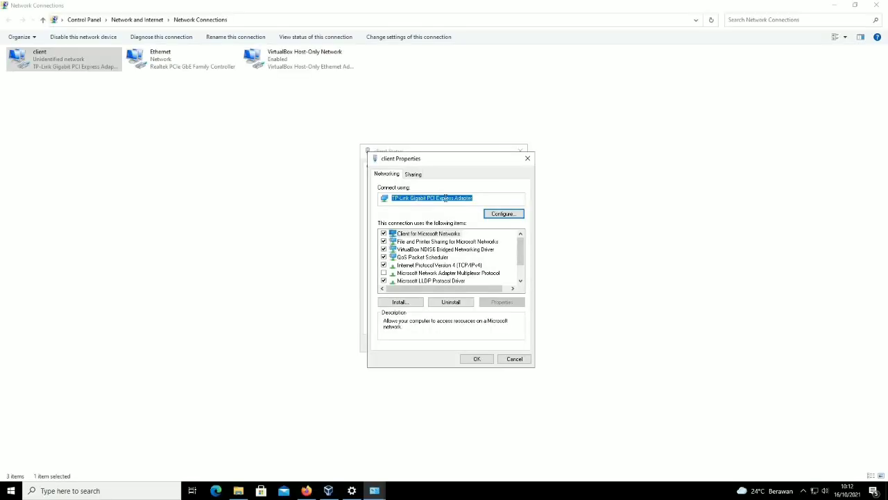
In VirtualBox, bridge SIMULASI_SD's Adapter 1 to TP-Link Gigabit PCI Express Adapter and set its promiscuous mode to Allow All.
{"action": "left_click", "coordinate": [328, 492]}
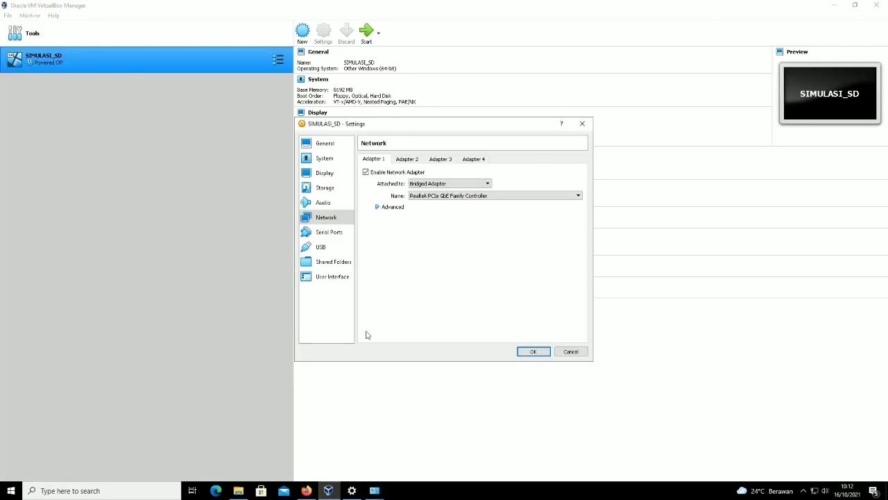
{"action": "left_click", "coordinate": [430, 199]}
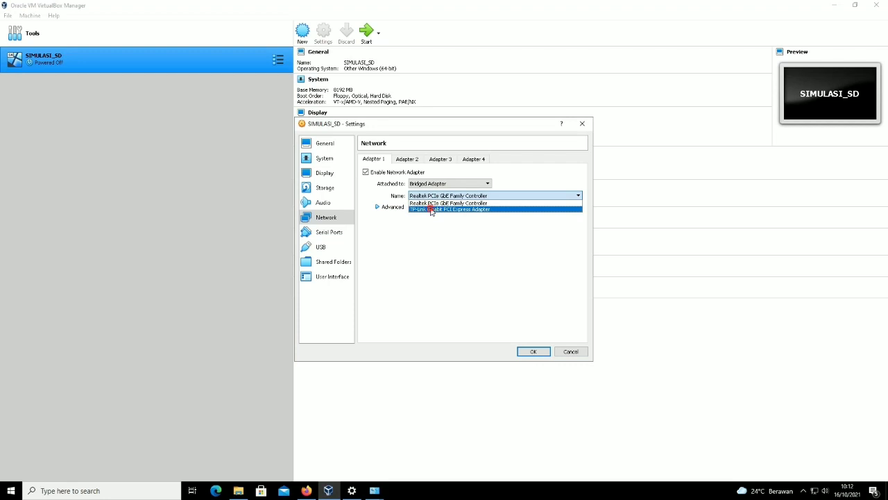
{"action": "left_click", "coordinate": [431, 209]}
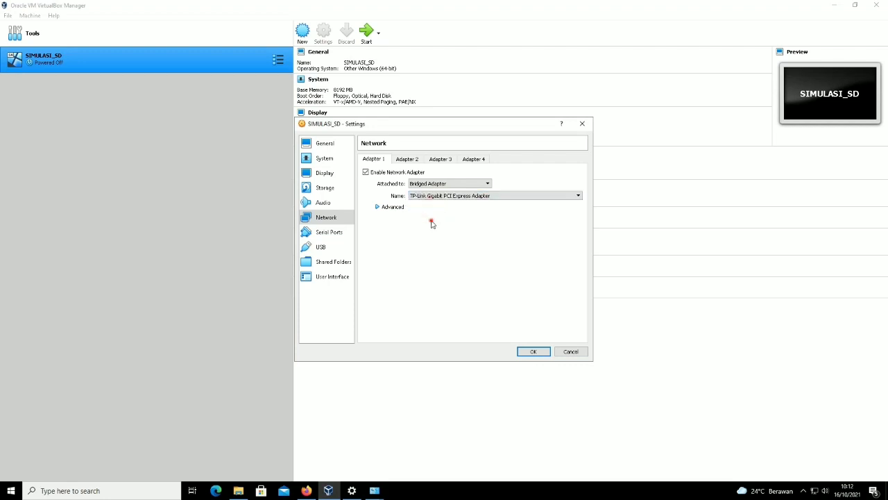
{"action": "left_click", "coordinate": [378, 207]}
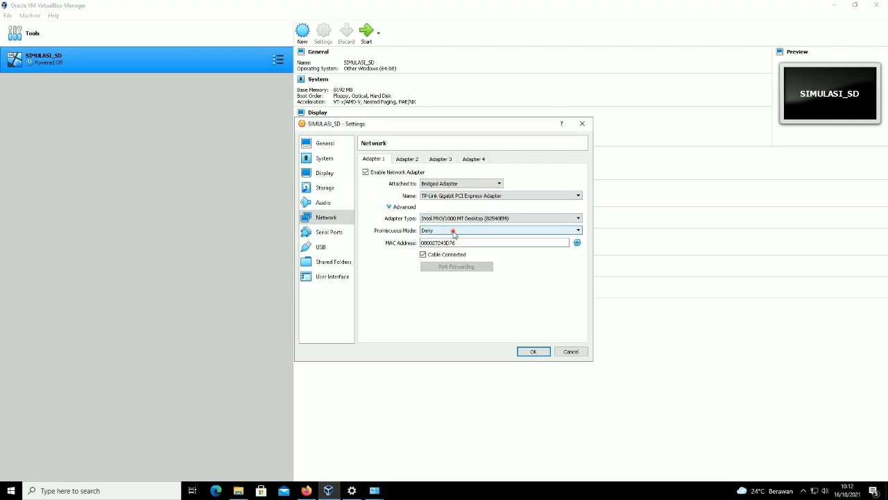
{"action": "left_click", "coordinate": [451, 231]}
{"action": "left_click", "coordinate": [452, 249]}
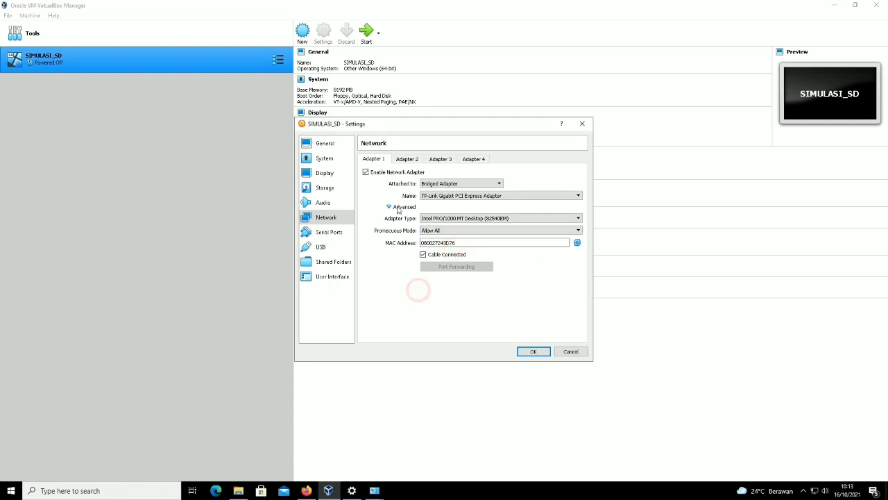
Enable Adapter 2 of the SIMULASI_SD machine, attach it to NAT, and save the machine settings.
{"action": "left_click", "coordinate": [408, 161]}
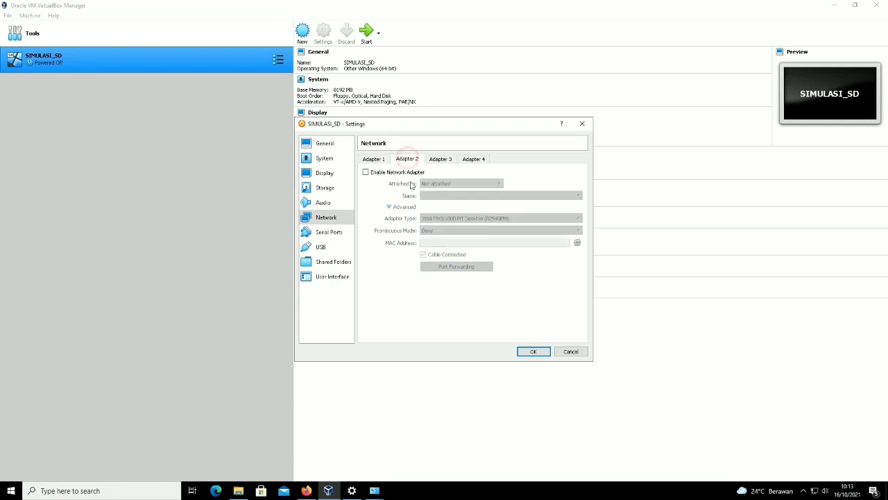
{"action": "left_click", "coordinate": [367, 172]}
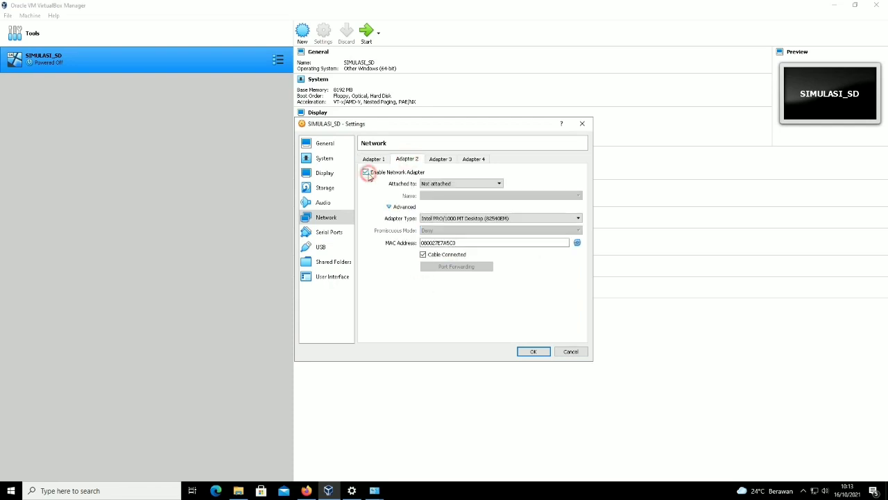
{"action": "left_click", "coordinate": [446, 183]}
{"action": "left_click", "coordinate": [445, 191]}
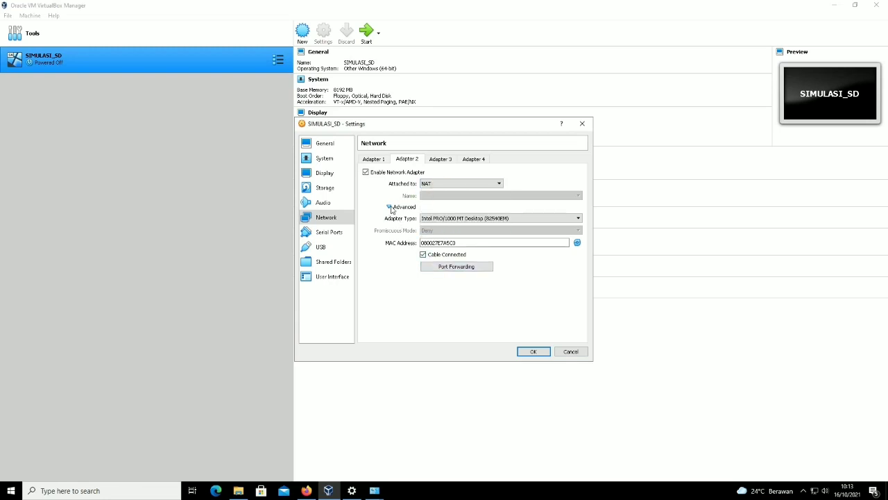
{"action": "left_click", "coordinate": [390, 207]}
{"action": "left_click", "coordinate": [534, 352]}
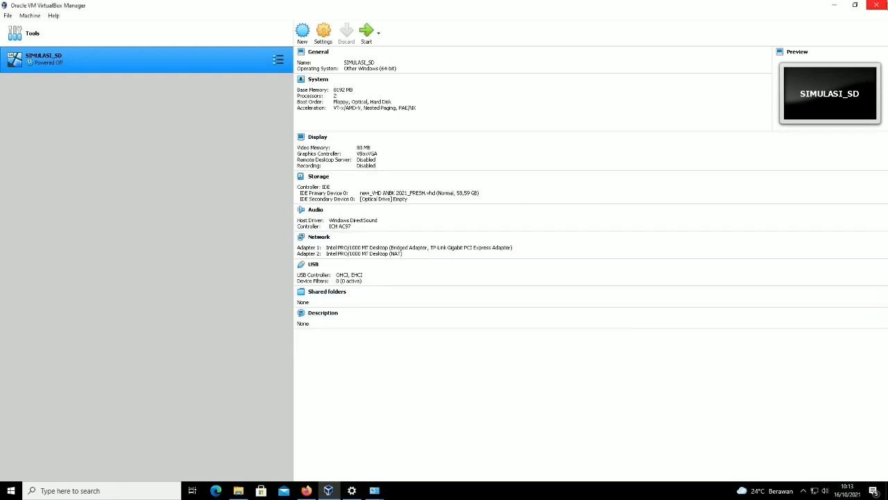
Close VirtualBox, the client connection dialogs, the Network Connections window and the Windows network settings.
{"action": "left_click", "coordinate": [877, 5]}
{"action": "left_click", "coordinate": [525, 161]}
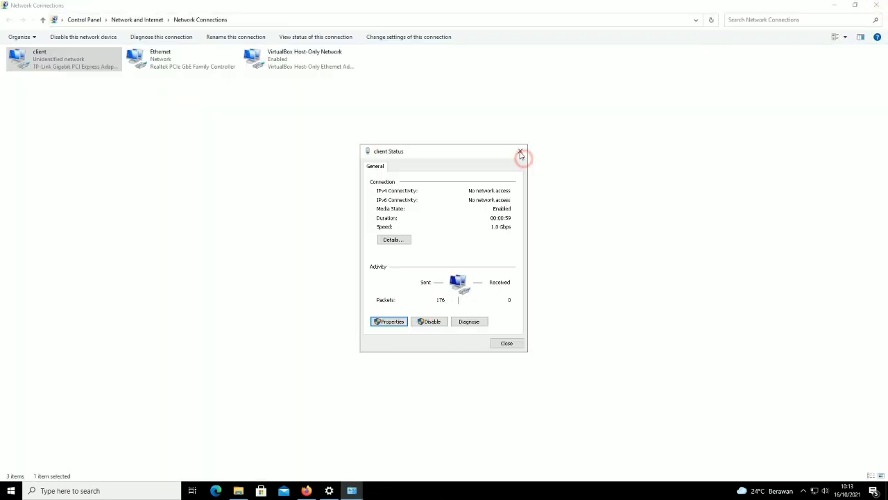
{"action": "left_click", "coordinate": [521, 151]}
{"action": "left_click", "coordinate": [869, 8]}
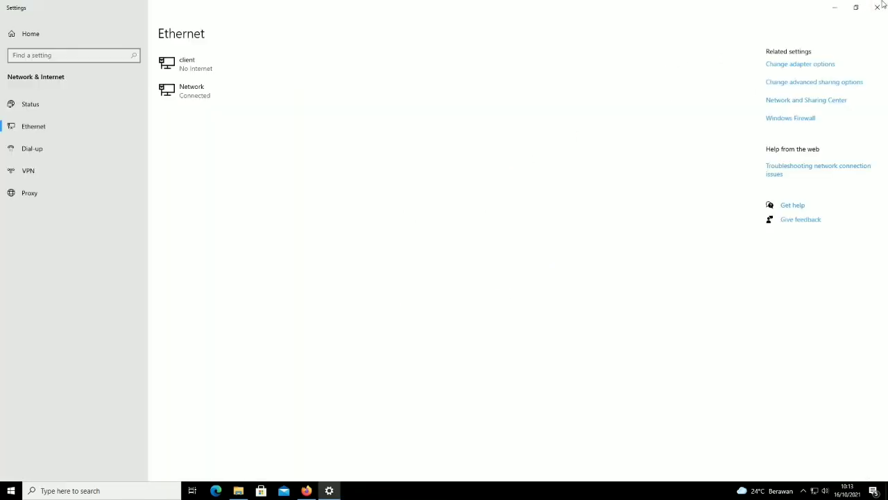
{"action": "left_click", "coordinate": [868, 8]}
{"action": "right_click", "coordinate": [472, 201]}
{"action": "left_click", "coordinate": [492, 228]}
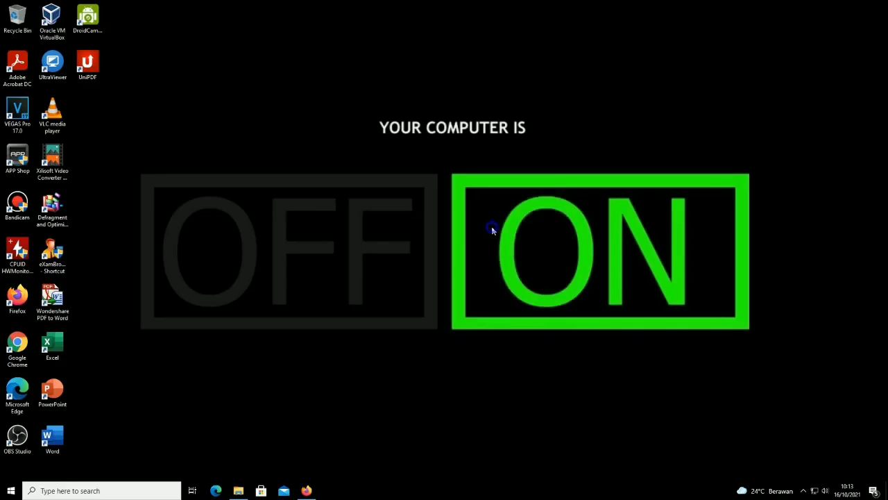
{"action": "right_click", "coordinate": [492, 228]}
{"action": "left_click", "coordinate": [505, 252]}
{"action": "right_click", "coordinate": [504, 252]}
{"action": "left_click", "coordinate": [525, 274]}
{"action": "left_click", "coordinate": [51, 20]}
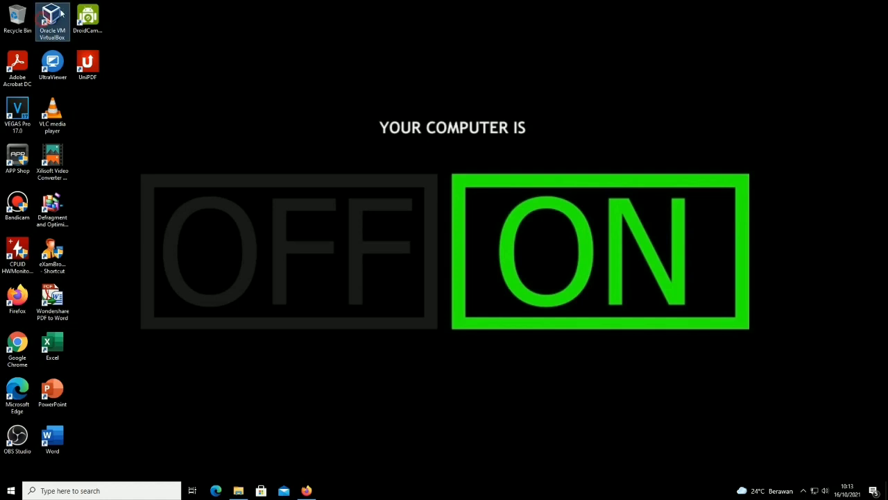
{"action": "right_click", "coordinate": [157, 75]}
{"action": "left_click", "coordinate": [173, 101]}
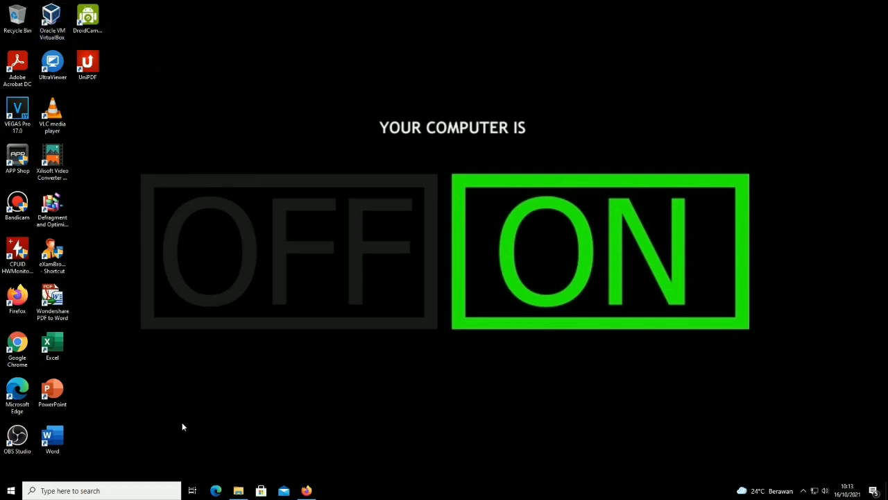
Delete the eXamBroAdmin shortcut from the desktop and empty the Recycle Bin.
{"action": "left_click", "coordinate": [65, 258]}
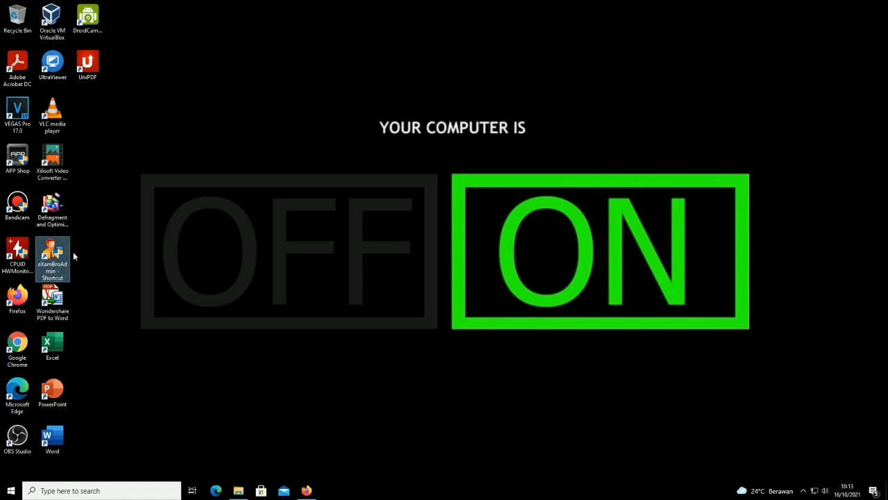
{"action": "key", "text": "Delete"}
{"action": "right_click", "coordinate": [126, 272]}
{"action": "left_click", "coordinate": [147, 295]}
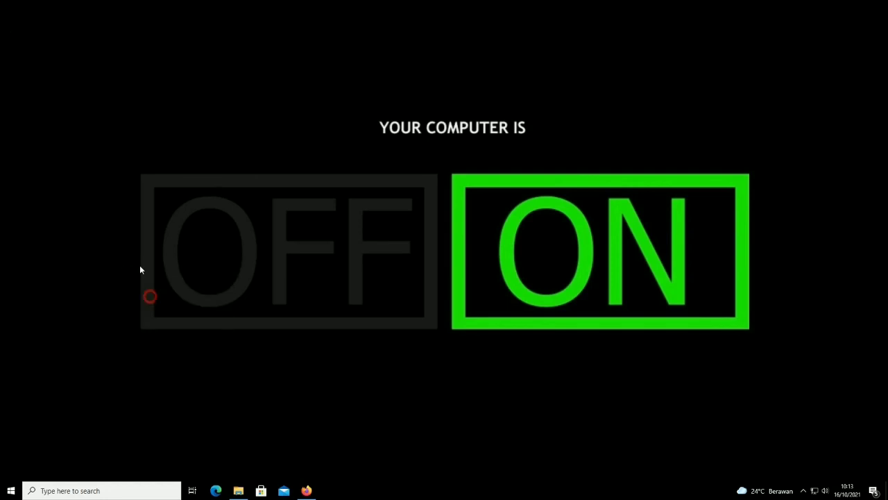
{"action": "right_click", "coordinate": [21, 29]}
{"action": "left_click", "coordinate": [48, 40]}
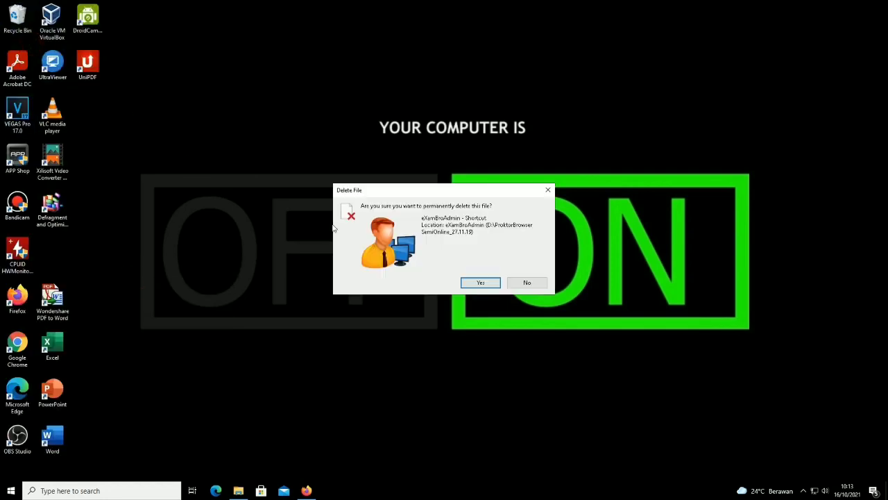
{"action": "left_click", "coordinate": [478, 283]}
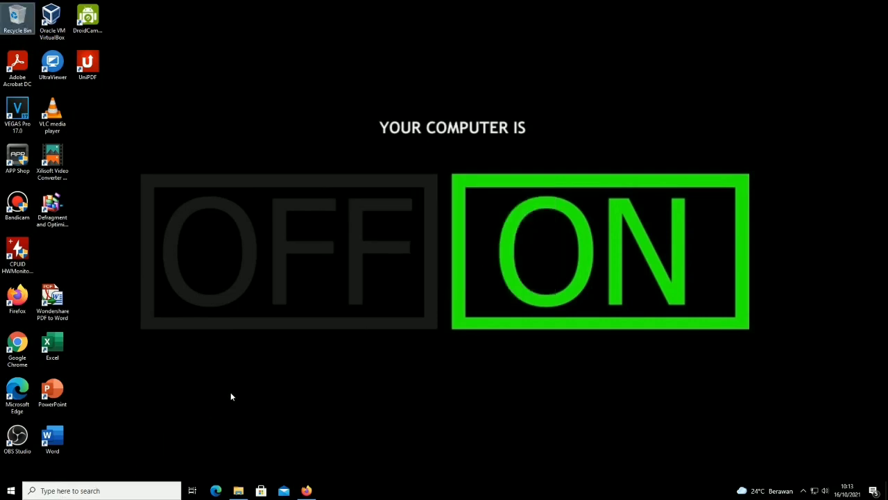
Turn off Real-time protection in Windows Security's Virus & threat protection settings and close the window.
{"action": "left_click", "coordinate": [151, 485]}
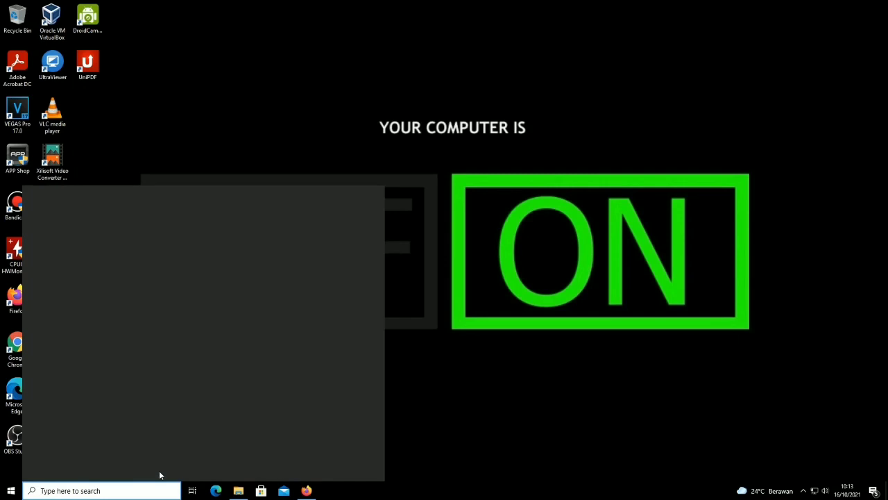
{"action": "type", "text": "WINDOWS"}
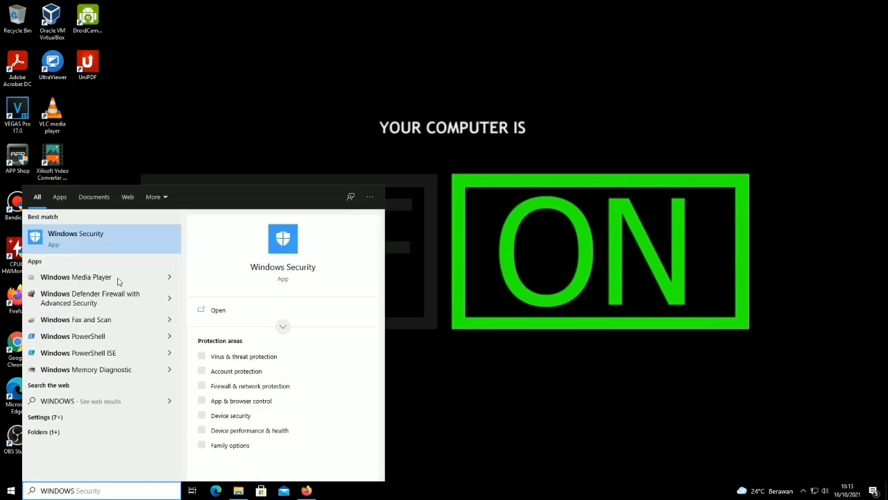
{"action": "left_click", "coordinate": [88, 241]}
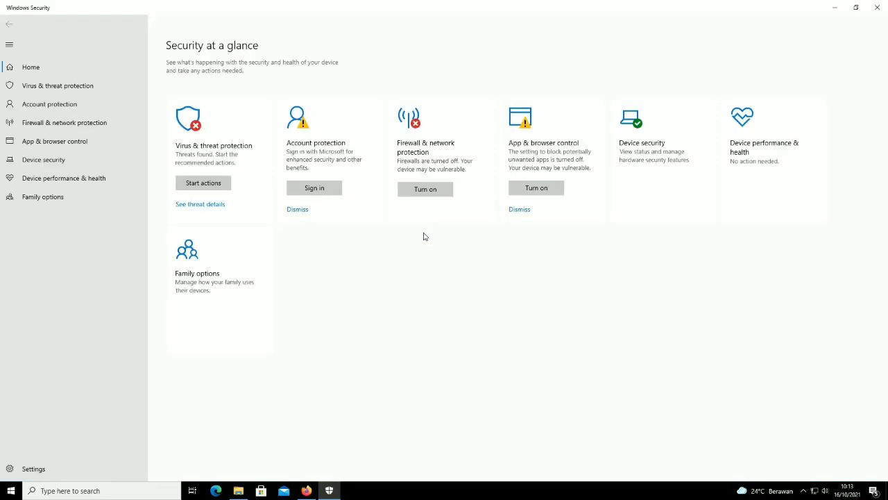
{"action": "left_click", "coordinate": [45, 88]}
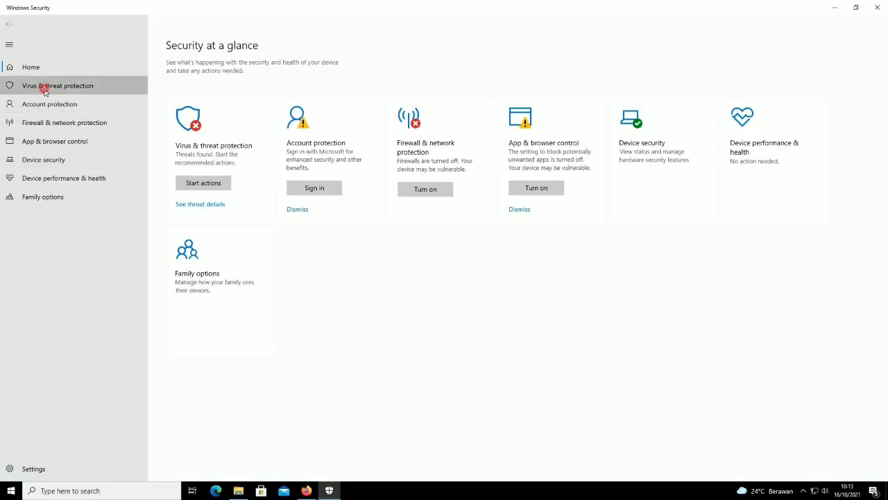
{"action": "left_click", "coordinate": [183, 357]}
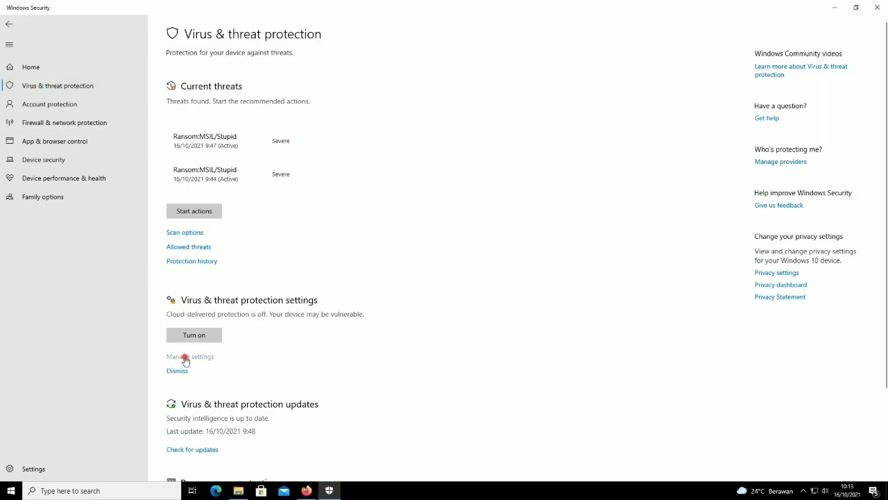
{"action": "left_click", "coordinate": [176, 145]}
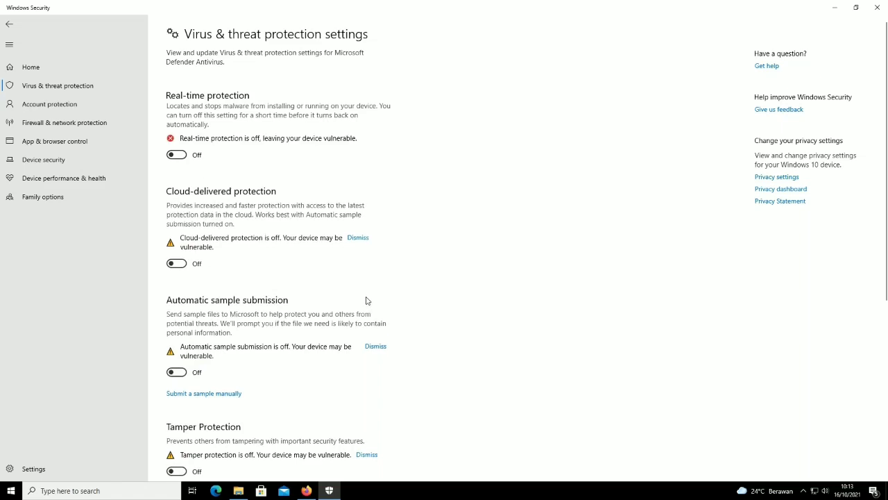
{"action": "scroll", "coordinate": [341, 372], "scroll_direction": "down", "scroll_amount": 5}
{"action": "scroll", "coordinate": [341, 373], "scroll_direction": "up", "scroll_amount": 5}
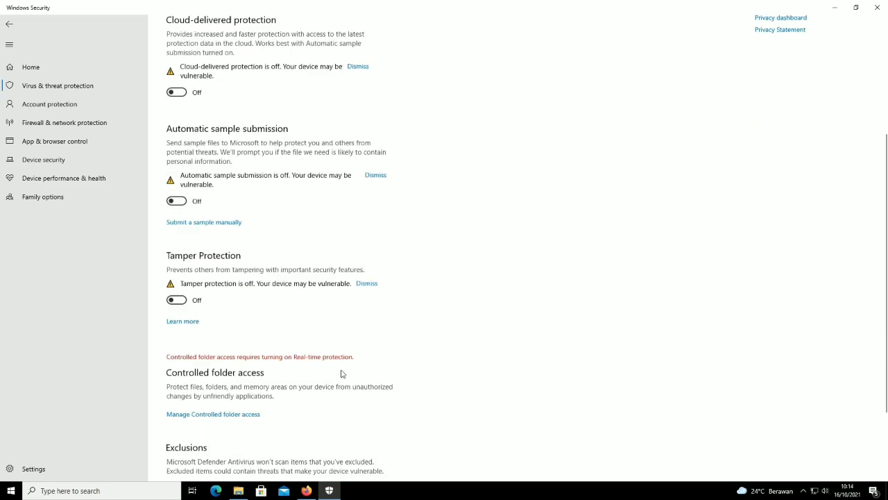
{"action": "left_click", "coordinate": [878, 8]}
Check the Windows Defender Firewall on/off settings for private and public networks, and close them without changes.
{"action": "left_click", "coordinate": [105, 490]}
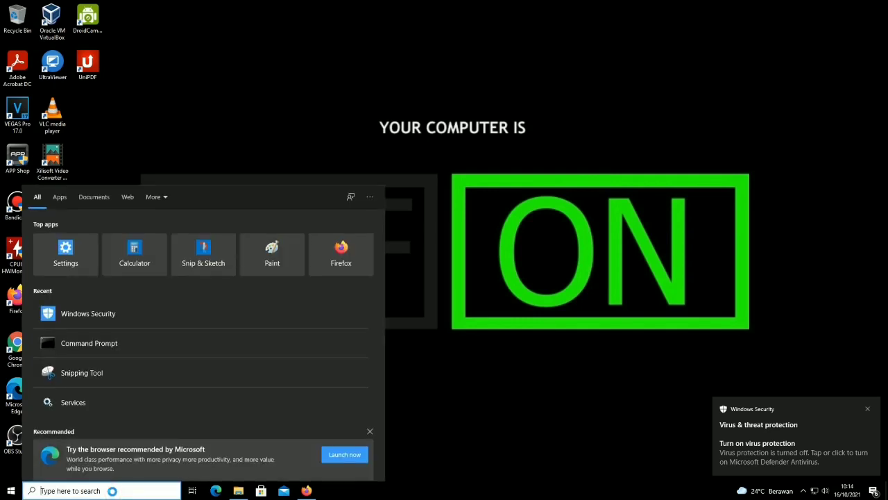
{"action": "type", "text": "FIREW"}
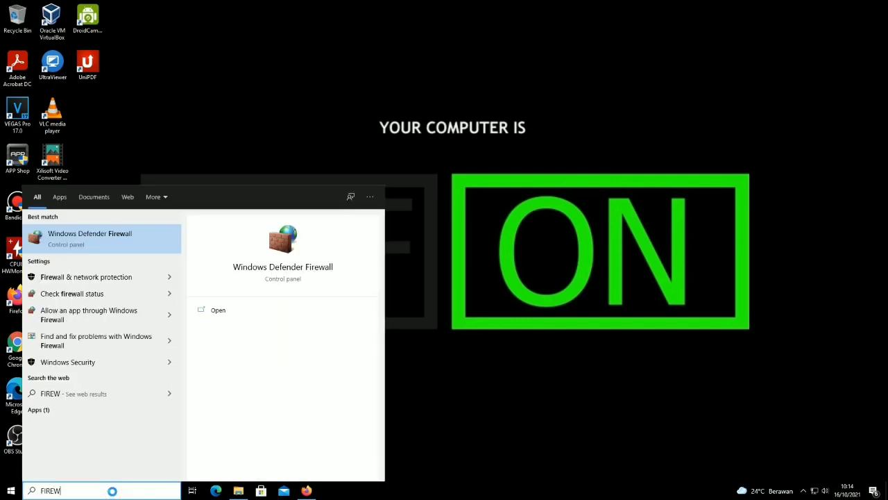
{"action": "left_click", "coordinate": [96, 244]}
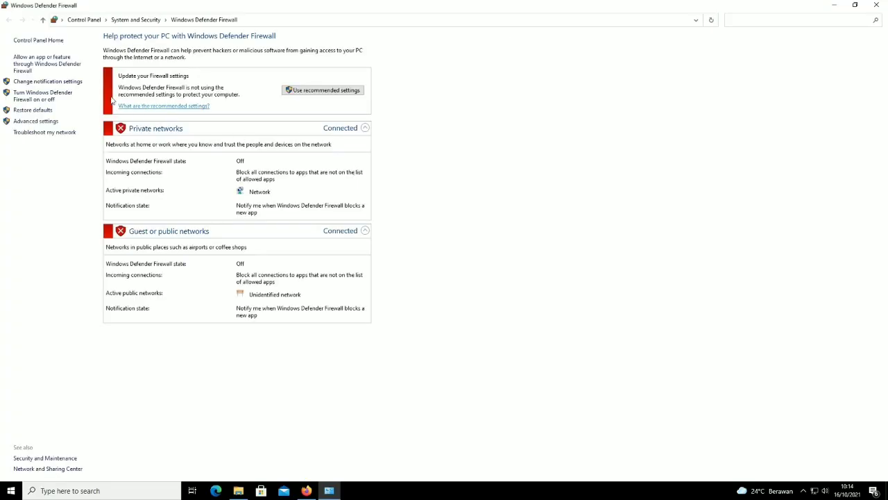
{"action": "left_click", "coordinate": [39, 97]}
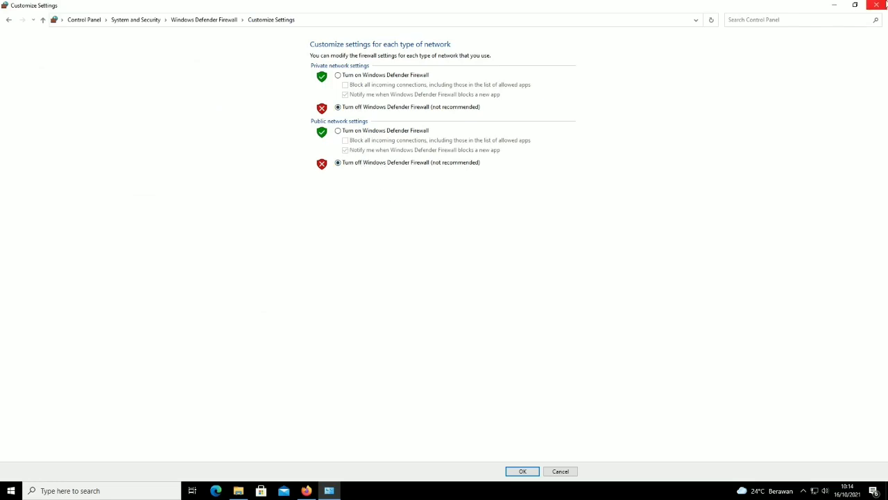
{"action": "left_click", "coordinate": [877, 5]}
Open the Services console with SERVICES.MSC, set the Windows Update service's startup type to Disabled, and close the console.
{"action": "left_click", "coordinate": [131, 490]}
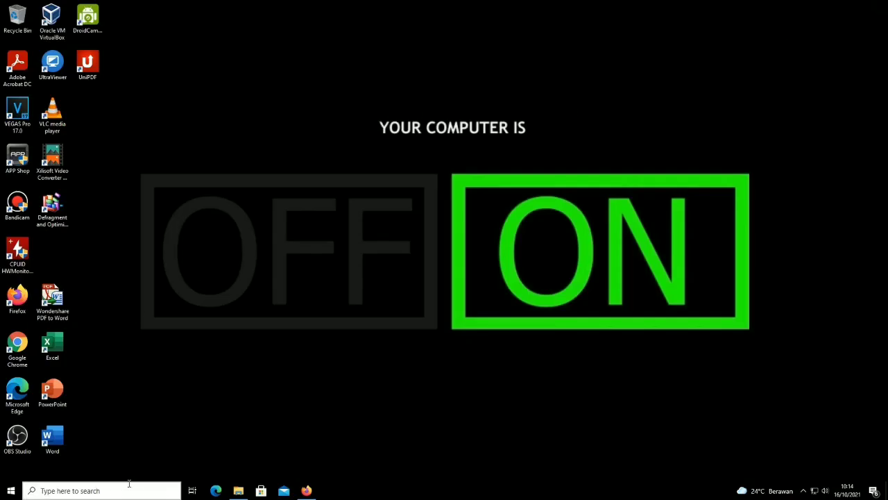
{"action": "type", "text": "SERVICES"}
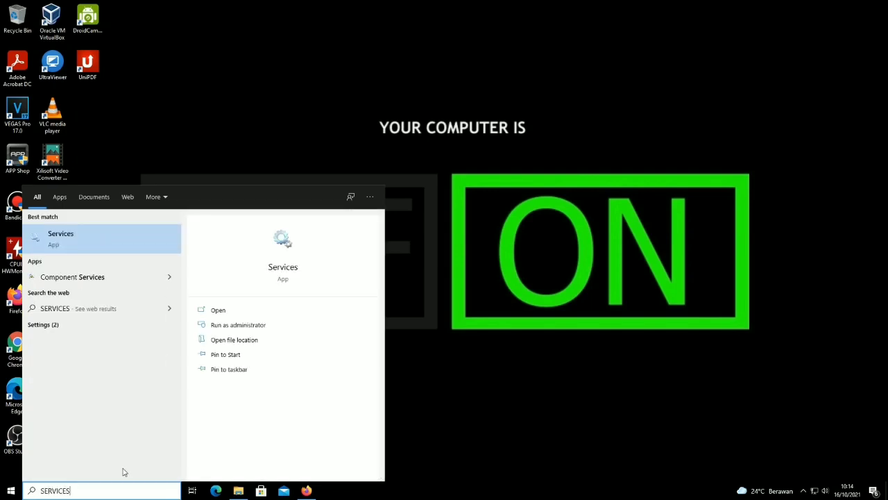
{"action": "type", "text": ".MSC"}
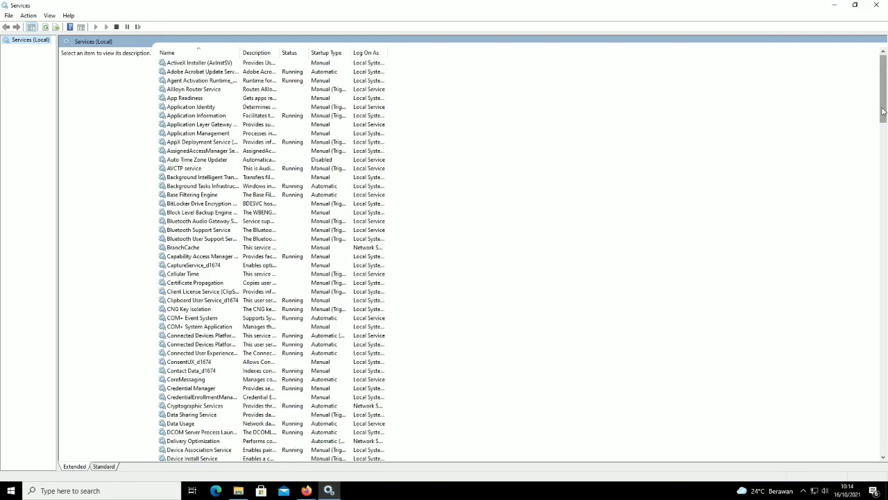
{"action": "left_click_drag", "start_coordinate": [882, 111], "coordinate": [879, 451]}
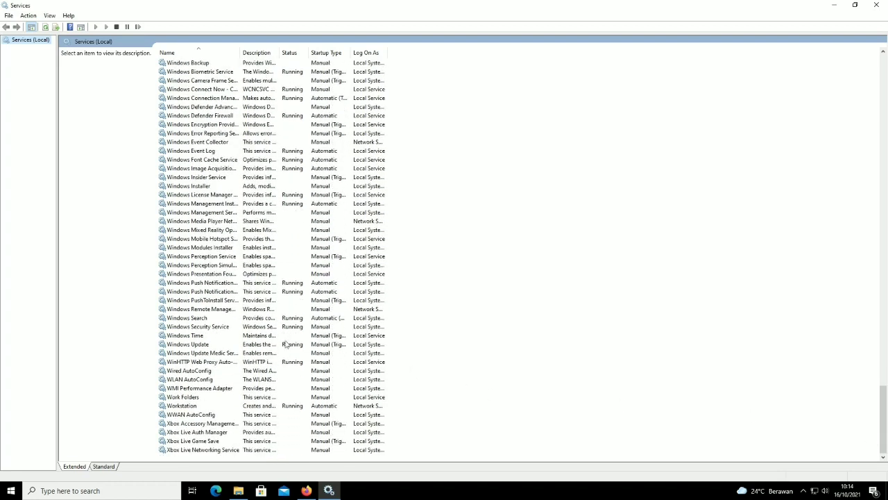
{"action": "left_click", "coordinate": [187, 345]}
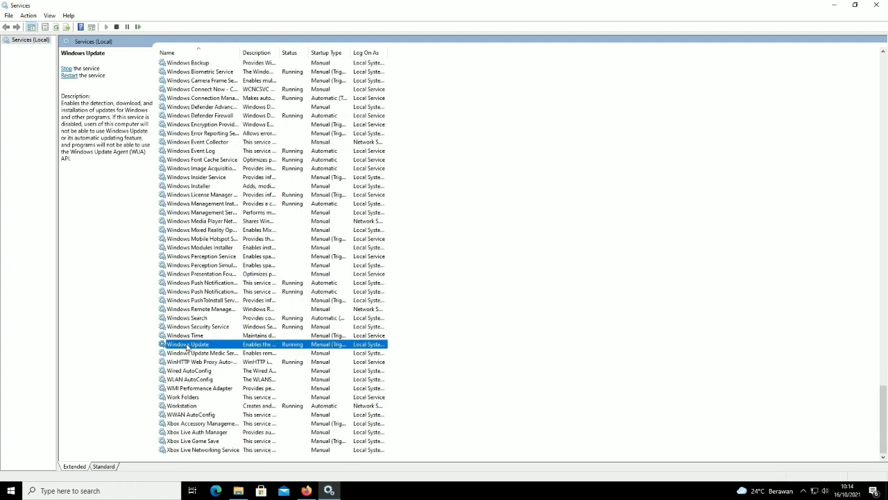
{"action": "double_click", "coordinate": [188, 346]}
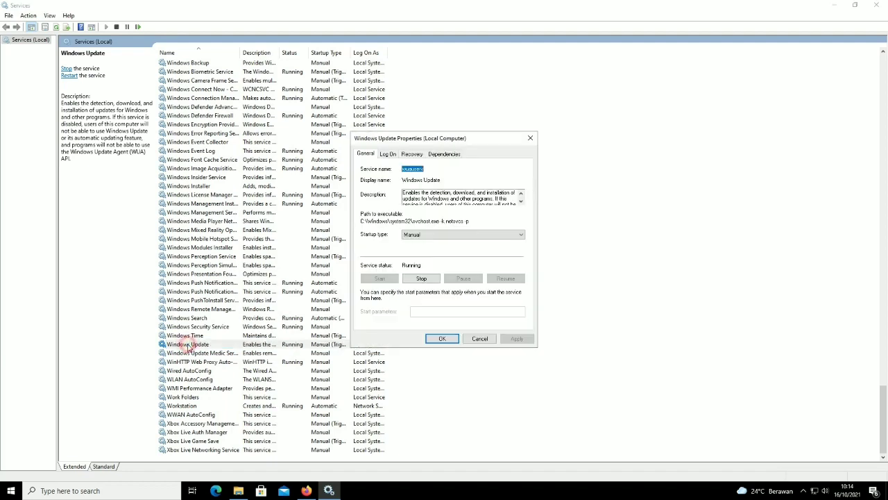
{"action": "left_click", "coordinate": [416, 236]}
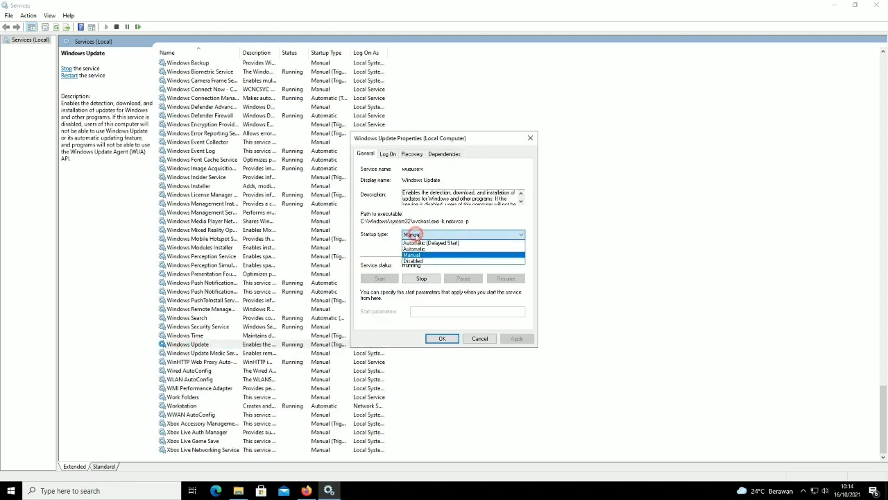
{"action": "left_click", "coordinate": [414, 261]}
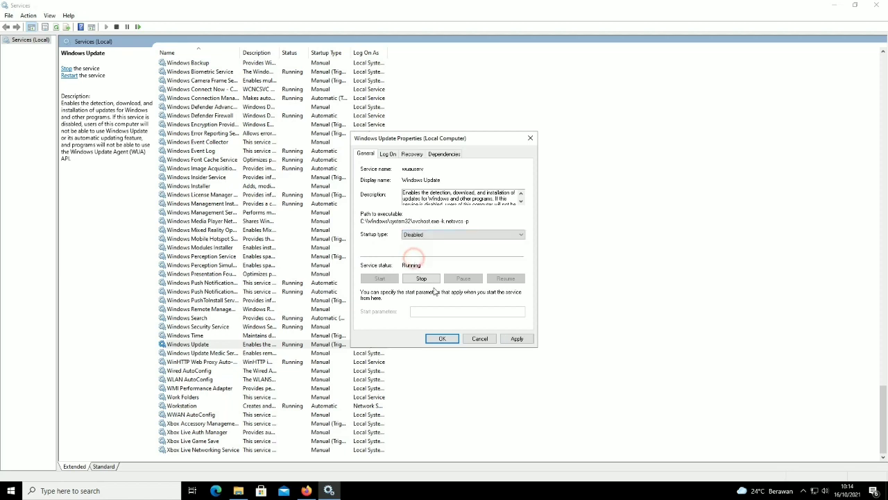
{"action": "left_click", "coordinate": [517, 338]}
{"action": "left_click", "coordinate": [441, 339]}
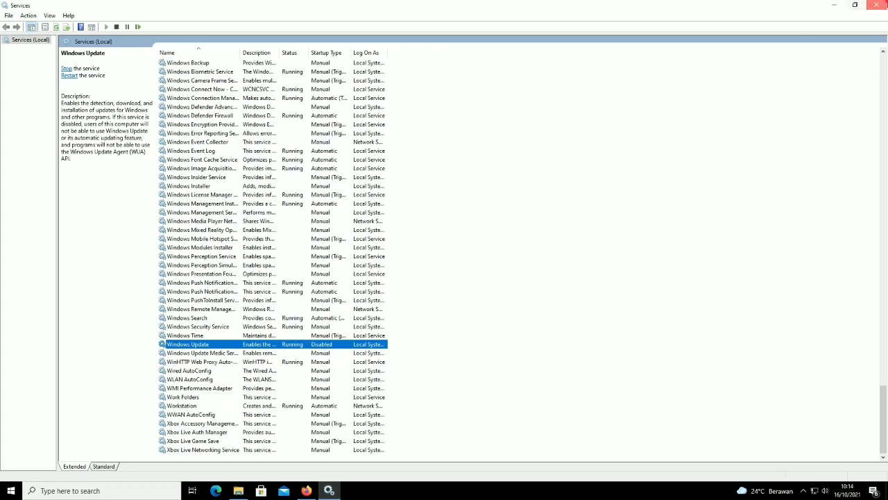
{"action": "left_click", "coordinate": [876, 5]}
{"action": "right_click", "coordinate": [516, 153]}
{"action": "left_click", "coordinate": [537, 181]}
{"action": "right_click", "coordinate": [540, 183]}
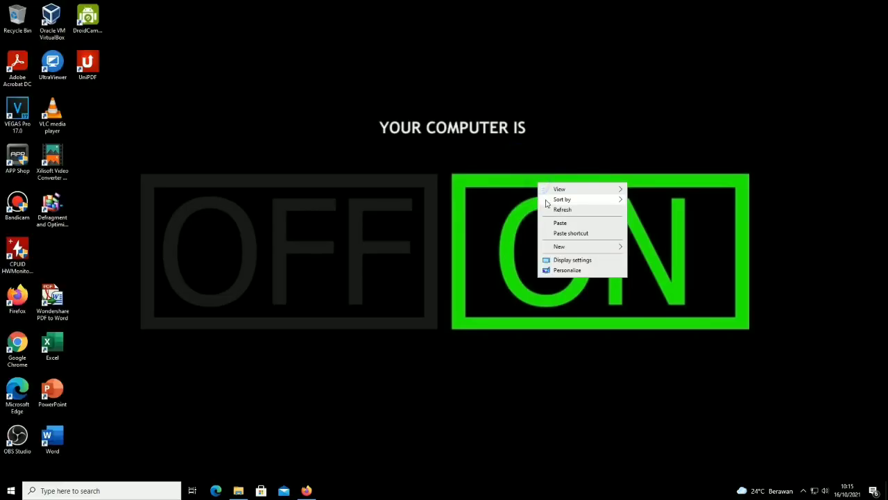
{"action": "left_click", "coordinate": [548, 210]}
Extract the ProktorBrowser SemiOnline_27.11.19 archive into a folder of the same name inside PELAKSANAAN ANBK SD.
{"action": "left_click", "coordinate": [238, 491]}
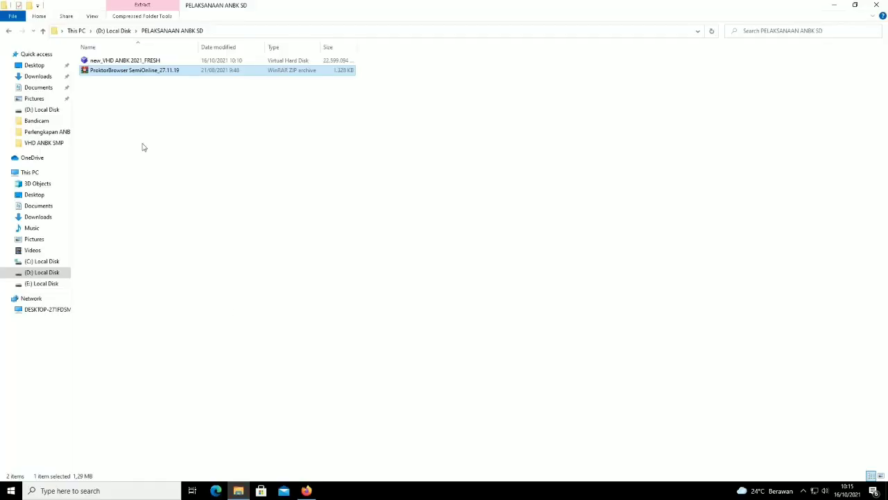
{"action": "left_click", "coordinate": [113, 80]}
{"action": "left_click", "coordinate": [110, 73]}
{"action": "right_click", "coordinate": [111, 70]}
{"action": "left_click", "coordinate": [139, 125]}
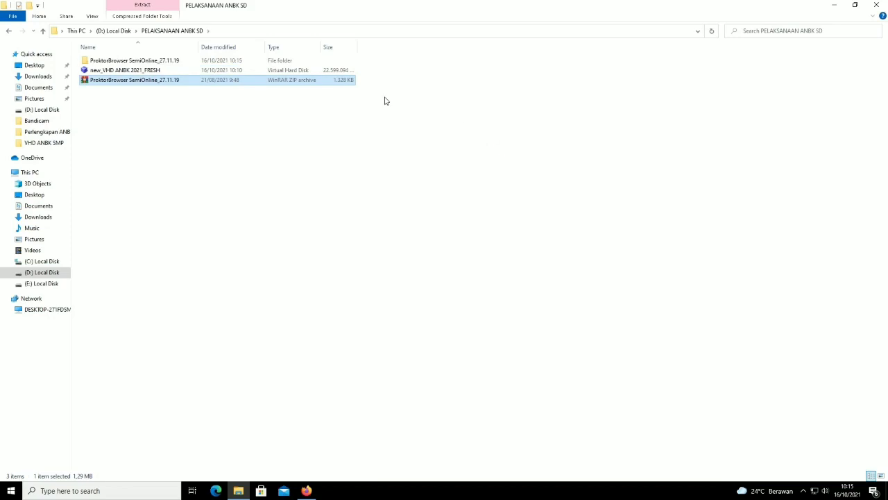
Create a desktop shortcut to eXamBroAdmin from the extracted ProktorBrowser folder and close the folder window.
{"action": "double_click", "coordinate": [151, 60]}
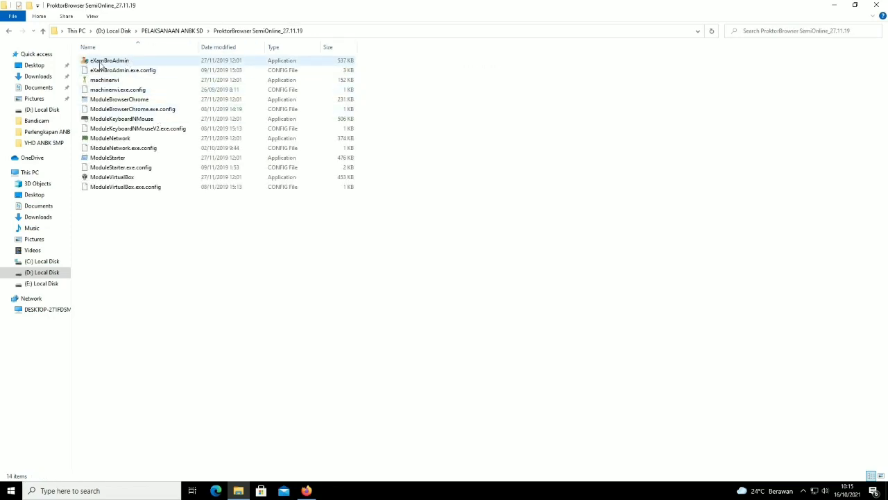
{"action": "left_click", "coordinate": [100, 64]}
{"action": "right_click", "coordinate": [99, 62]}
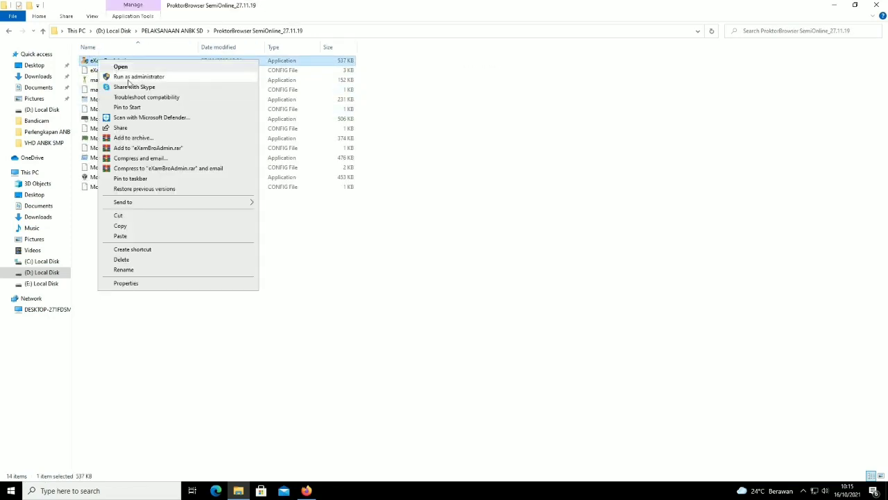
{"action": "mouse_move", "coordinate": [240, 204]}
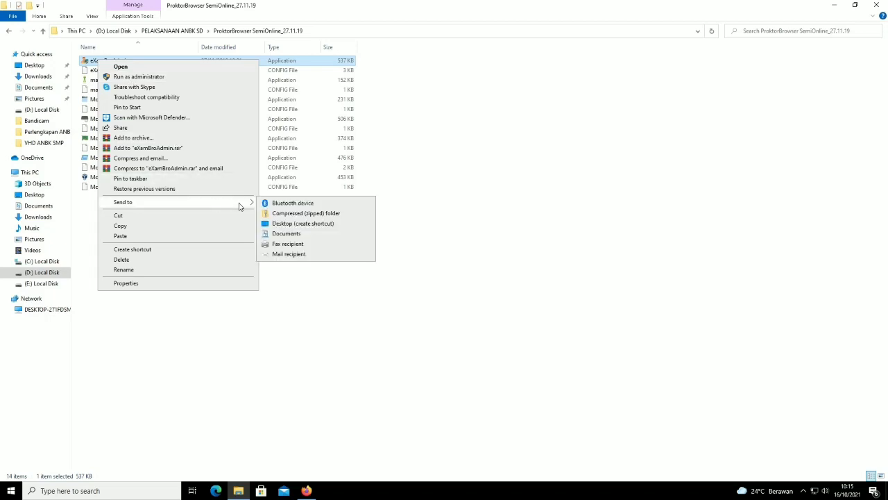
{"action": "left_click", "coordinate": [288, 224]}
{"action": "left_click", "coordinate": [877, 5]}
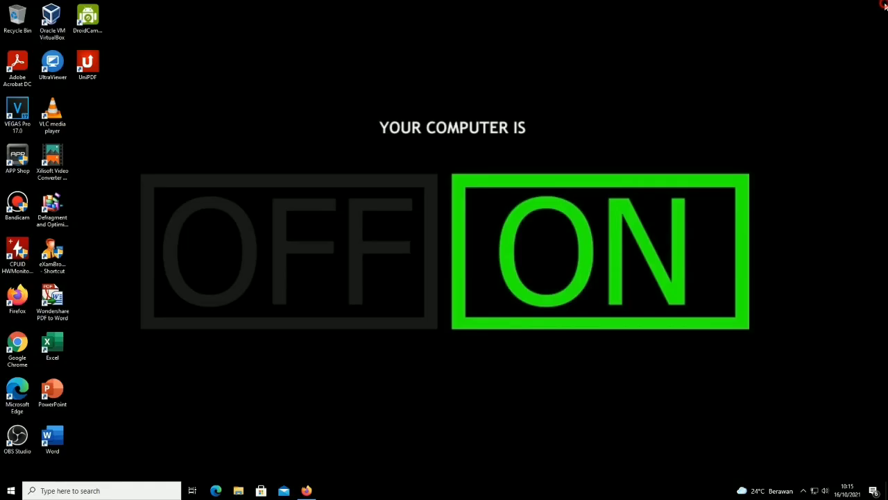
{"action": "right_click", "coordinate": [504, 78]}
{"action": "left_click", "coordinate": [521, 105]}
{"action": "right_click", "coordinate": [520, 103]}
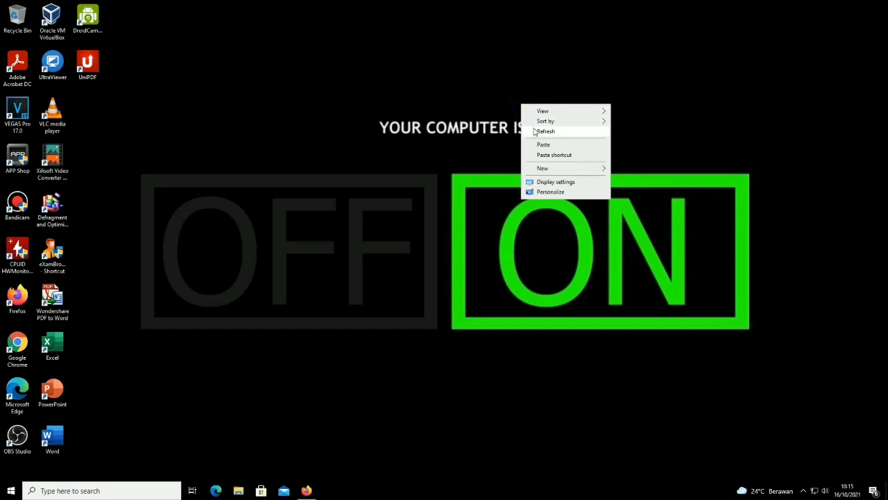
{"action": "left_click", "coordinate": [535, 130]}
Run the eXamBroAdmin desktop shortcut as administrator and set its Chrome exe path to chrome in Google\Chrome\Application.
{"action": "right_click", "coordinate": [57, 252]}
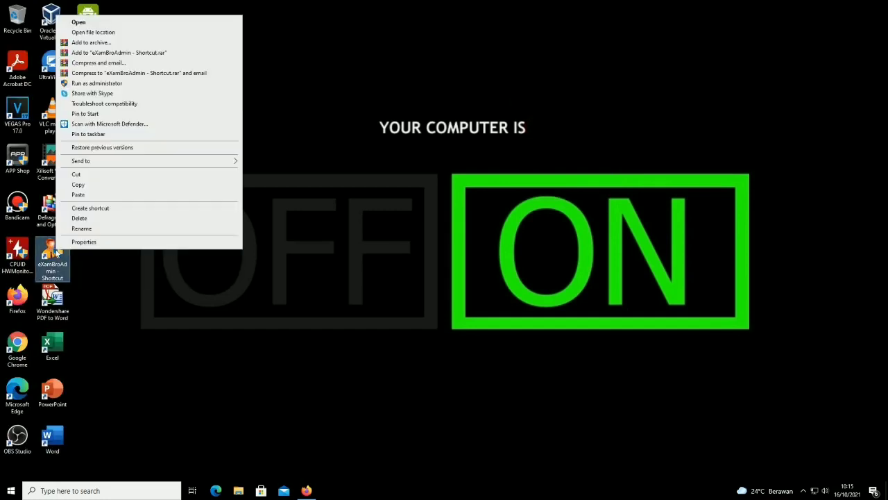
{"action": "left_click", "coordinate": [89, 83]}
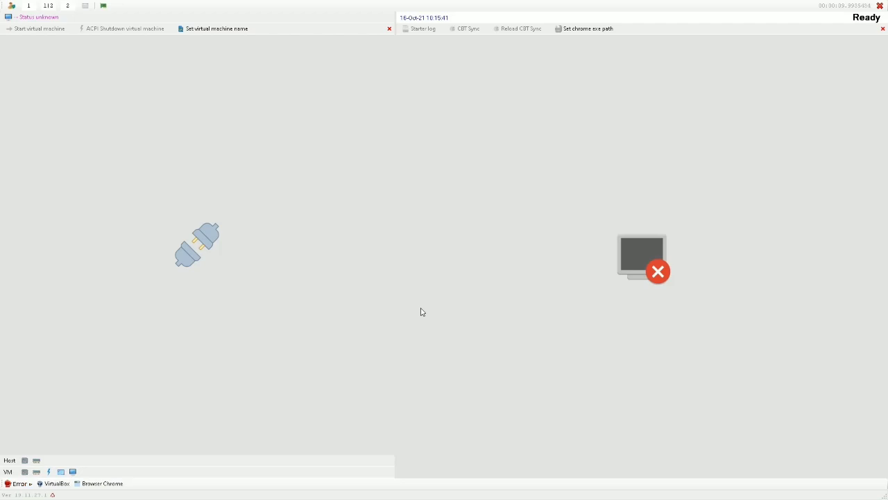
{"action": "left_click", "coordinate": [595, 28]}
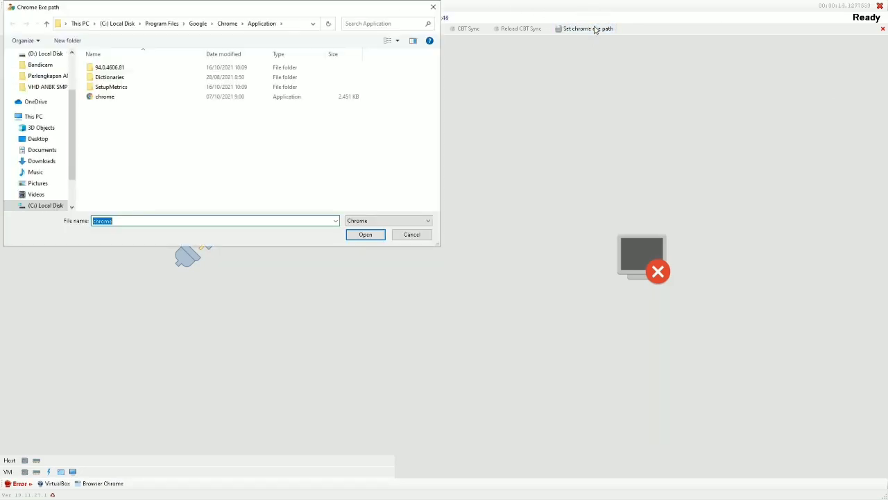
{"action": "left_click", "coordinate": [157, 99]}
{"action": "left_click", "coordinate": [365, 234]}
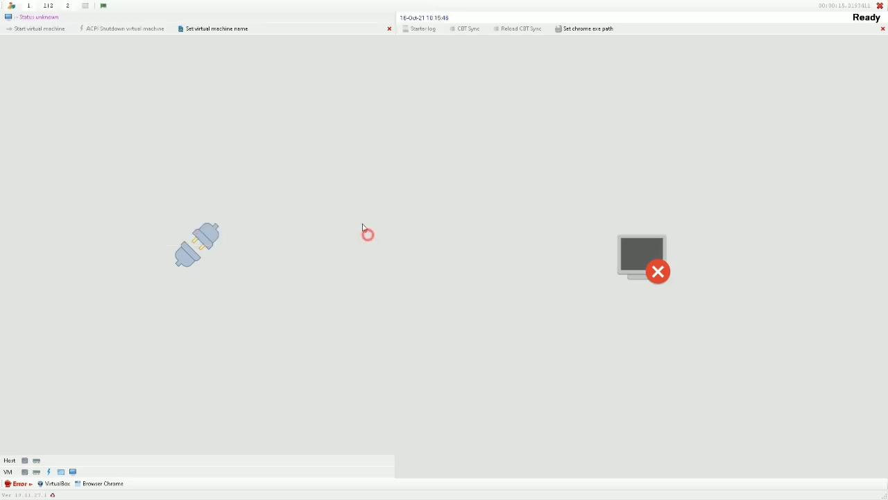
Set the virtual machine name in eXamBroAdmin to SIMULASI_SD.
{"action": "left_click", "coordinate": [233, 30]}
{"action": "left_click", "coordinate": [524, 254]}
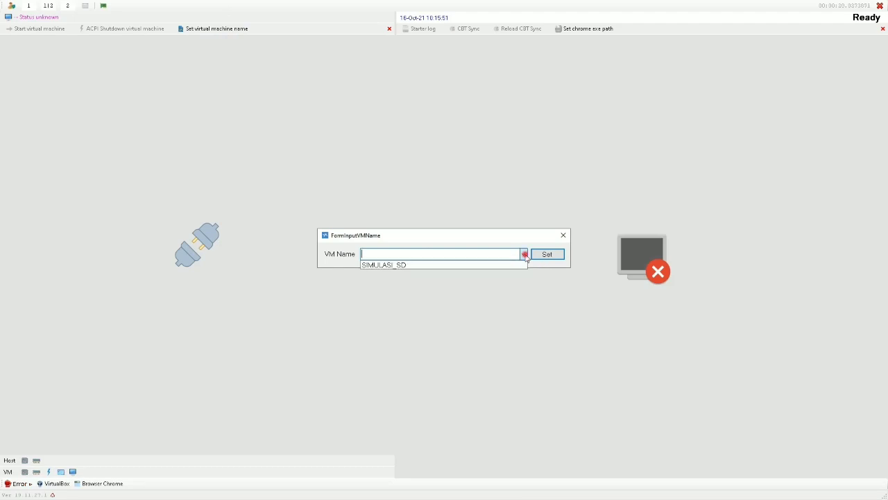
{"action": "left_click", "coordinate": [398, 265]}
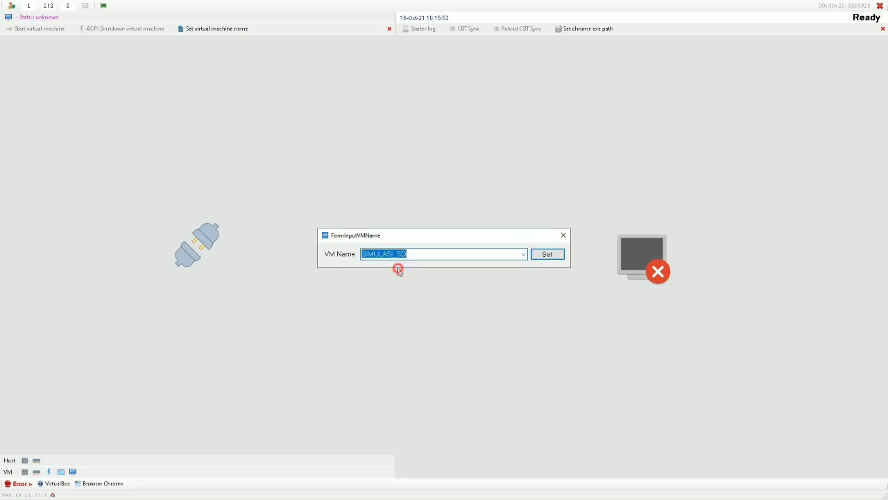
{"action": "left_click", "coordinate": [541, 255]}
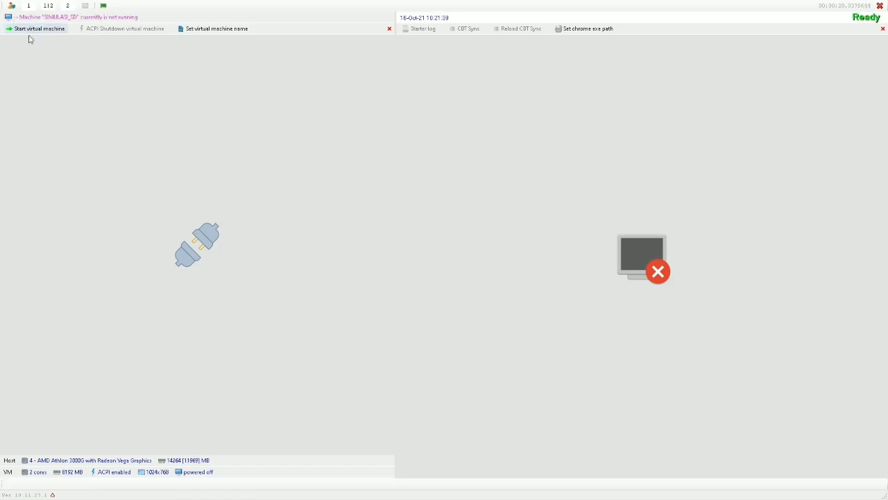
Start the SIMULASI_SD virtual machine and close the open Chrome incognito windows.
{"action": "left_click", "coordinate": [31, 36]}
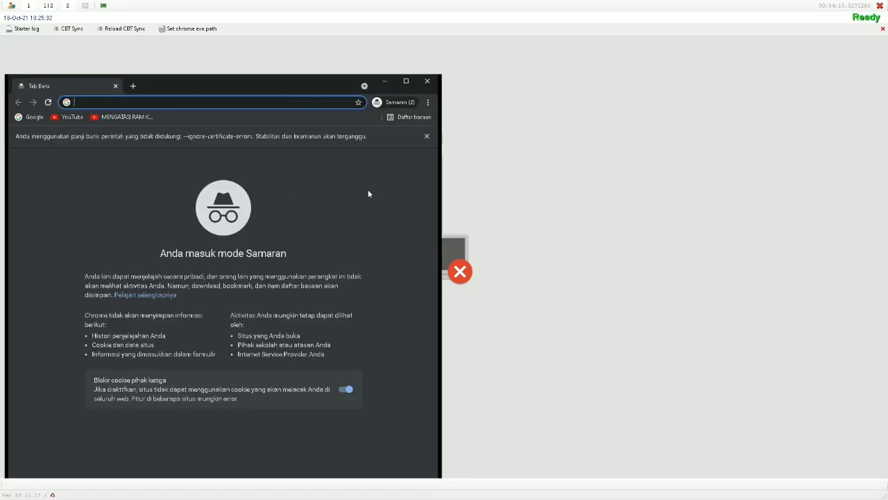
{"action": "left_click", "coordinate": [384, 103]}
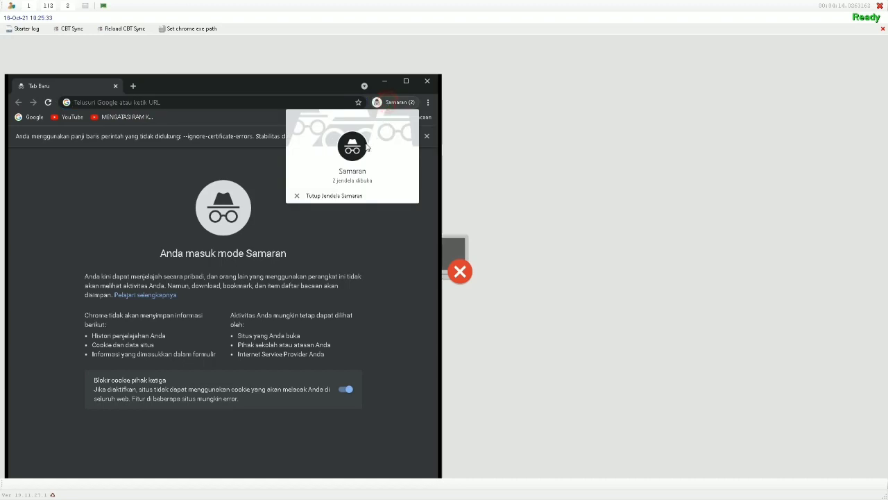
{"action": "left_click", "coordinate": [349, 195]}
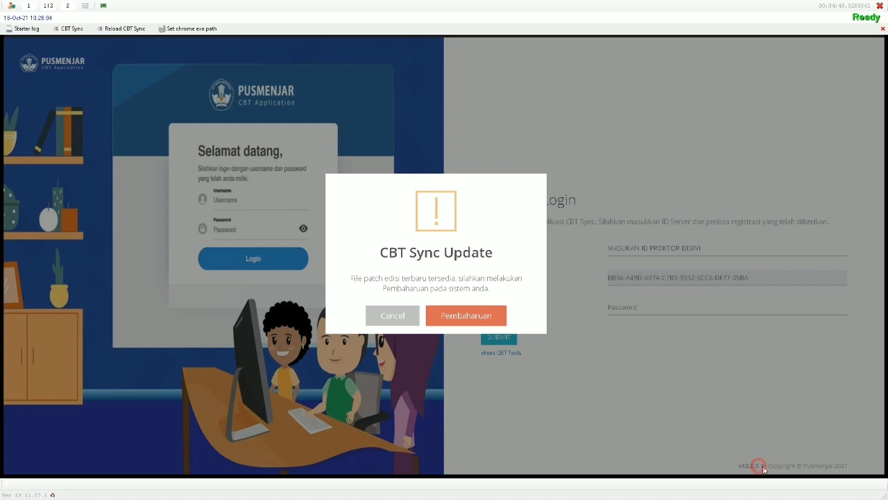
Install the available CBT Sync patch, log out of CBT Tools and check the version number on the CBT Sync login page.
{"action": "left_click", "coordinate": [467, 313]}
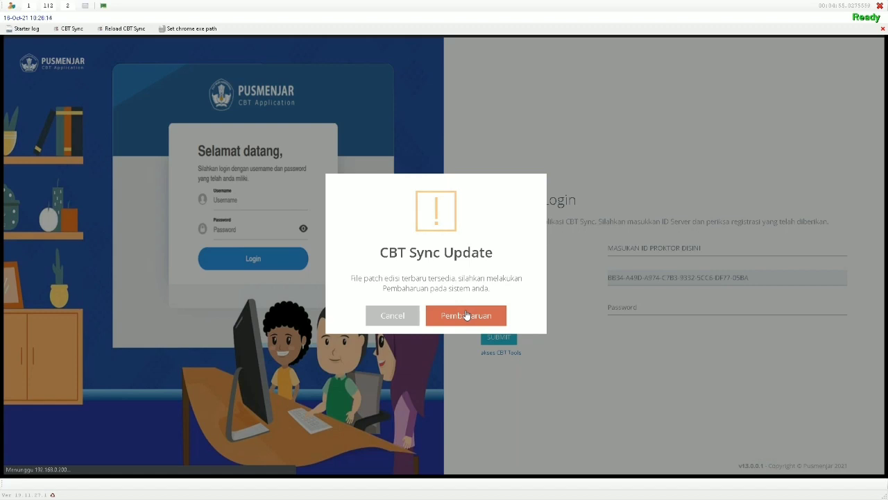
{"action": "left_click", "coordinate": [466, 315]}
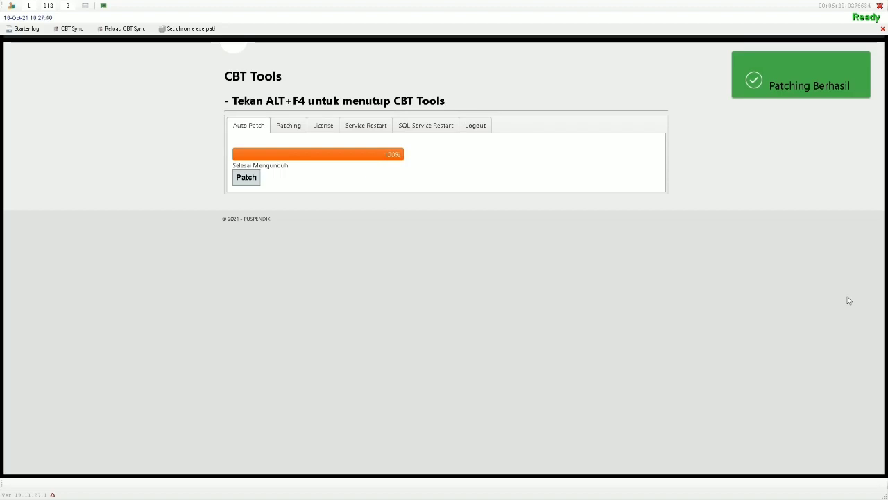
{"action": "left_click", "coordinate": [476, 126]}
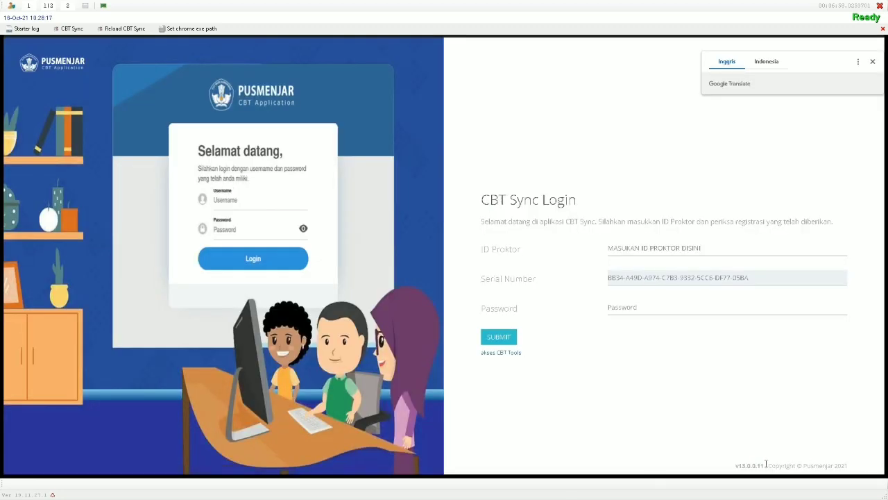
{"action": "left_click_drag", "start_coordinate": [766, 465], "coordinate": [736, 465]}
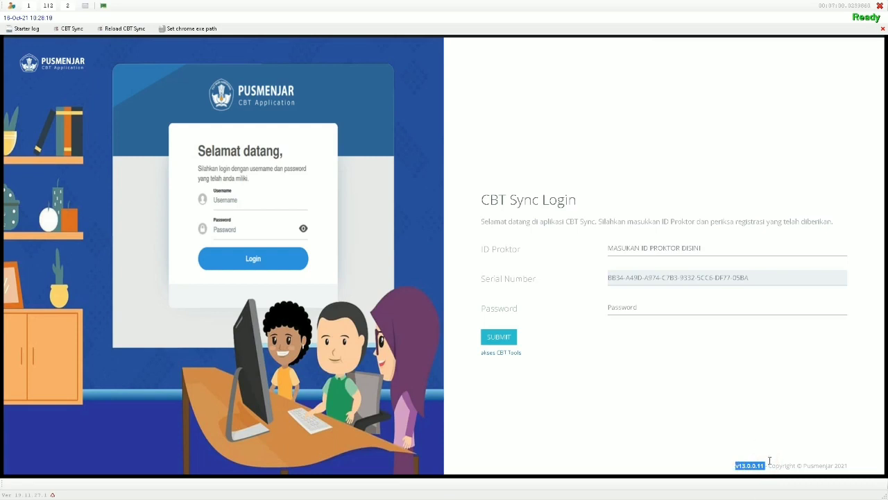
{"action": "left_click", "coordinate": [701, 377]}
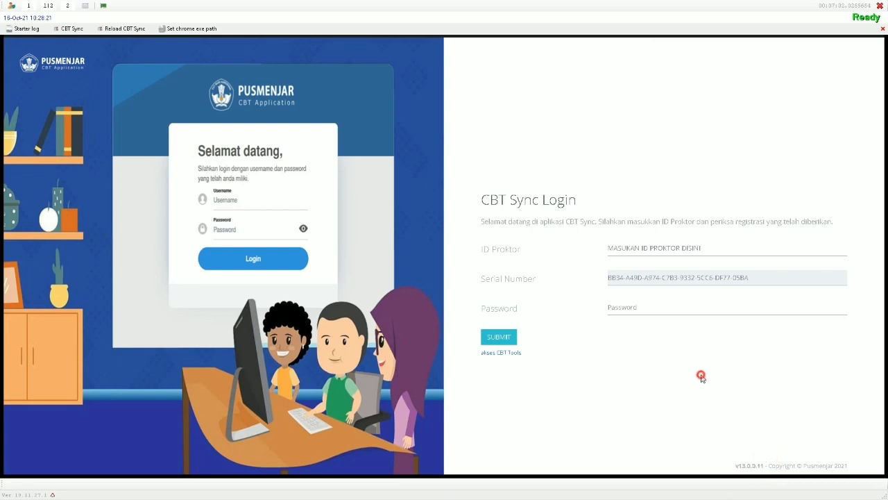